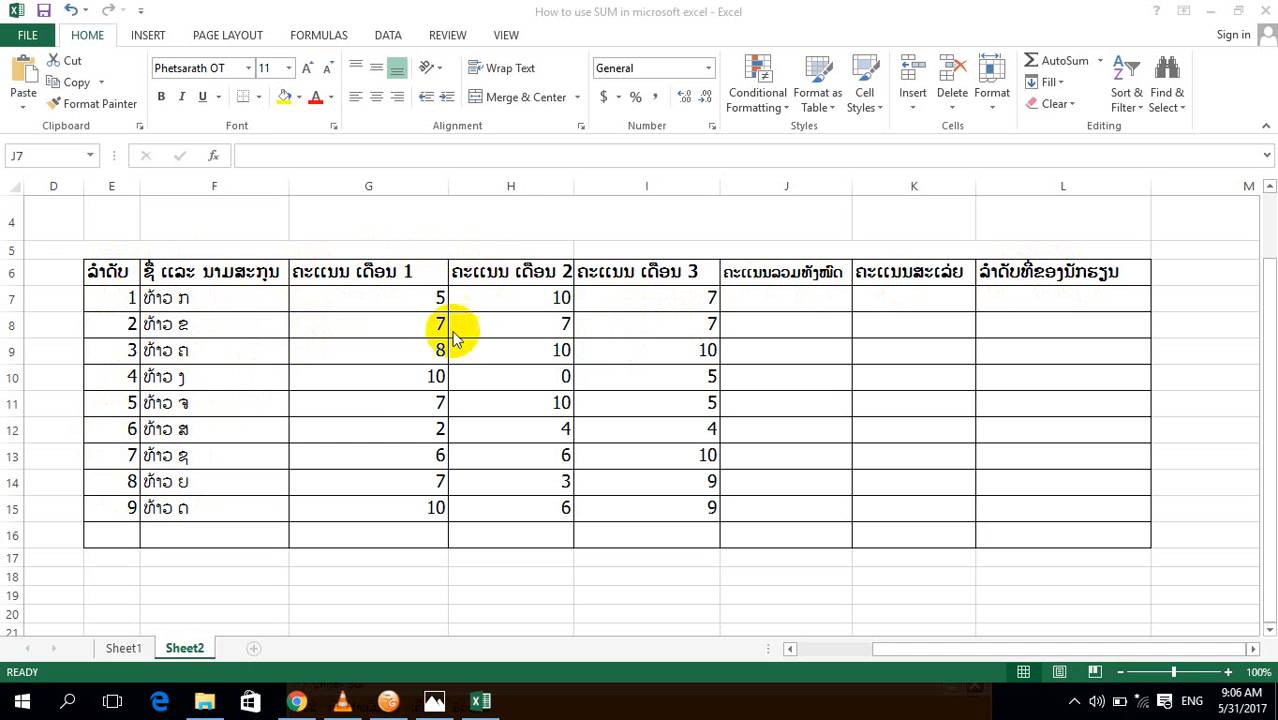
- Enter a SUM formula in J7 that totals the first student's three monthly scores in G7:I7
{"action": "left_click", "coordinate": [772, 297]}
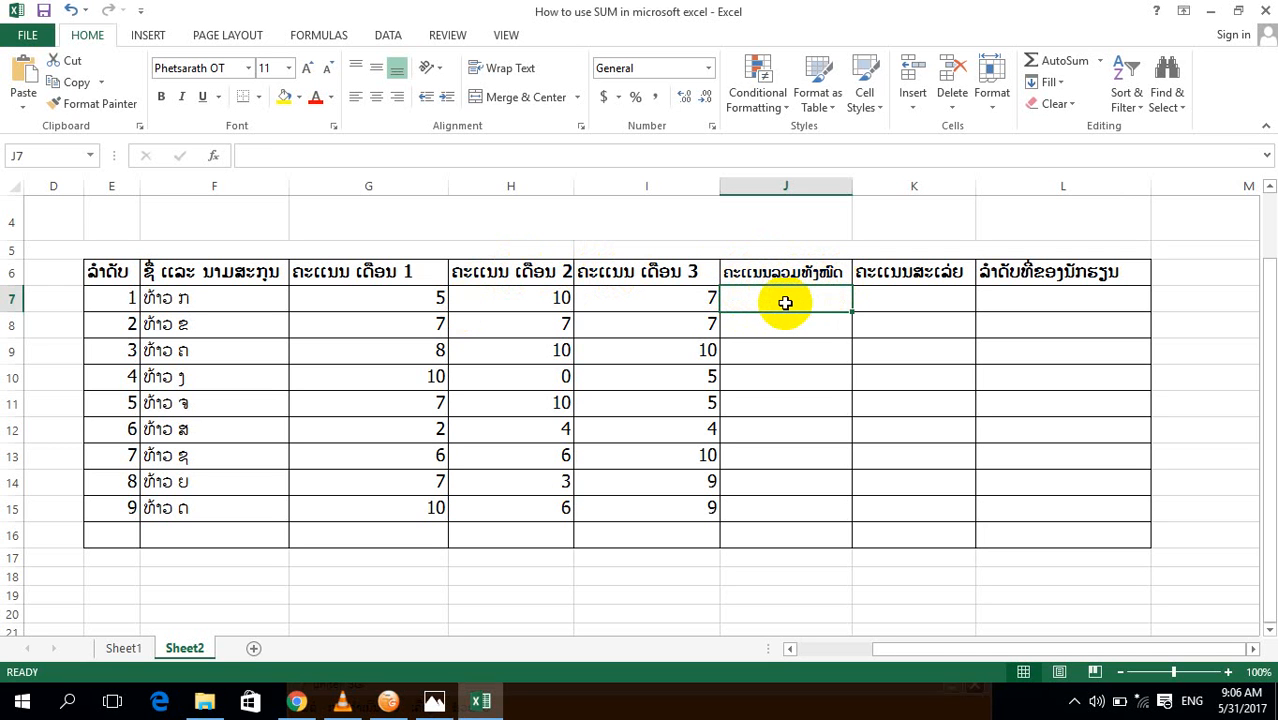
{"action": "double_click", "coordinate": [786, 303]}
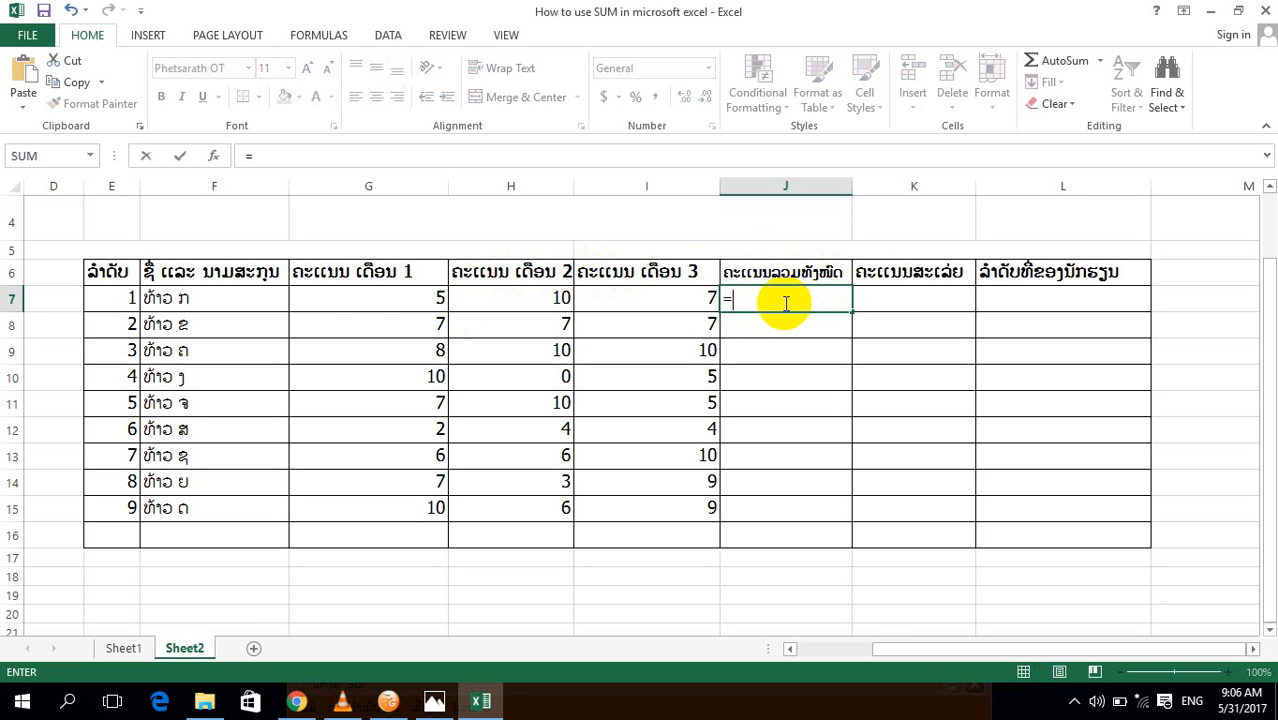
{"action": "type", "text": "sum"}
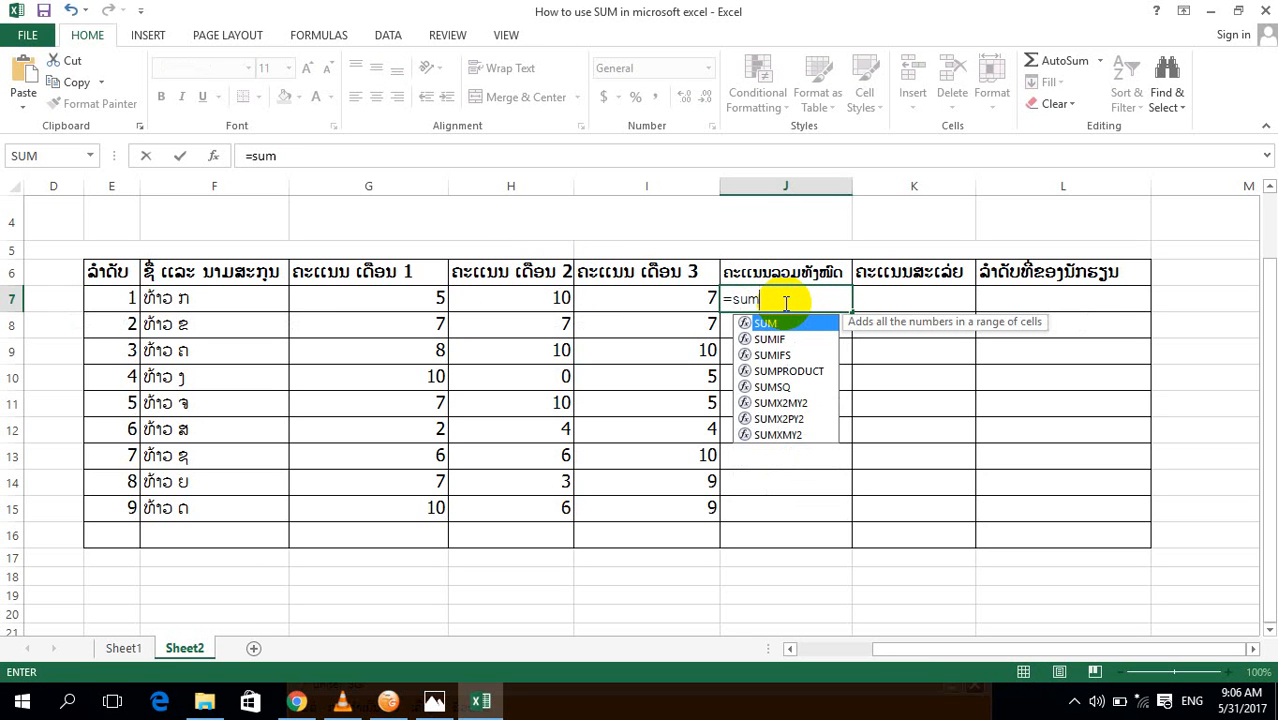
{"action": "double_click", "coordinate": [765, 322]}
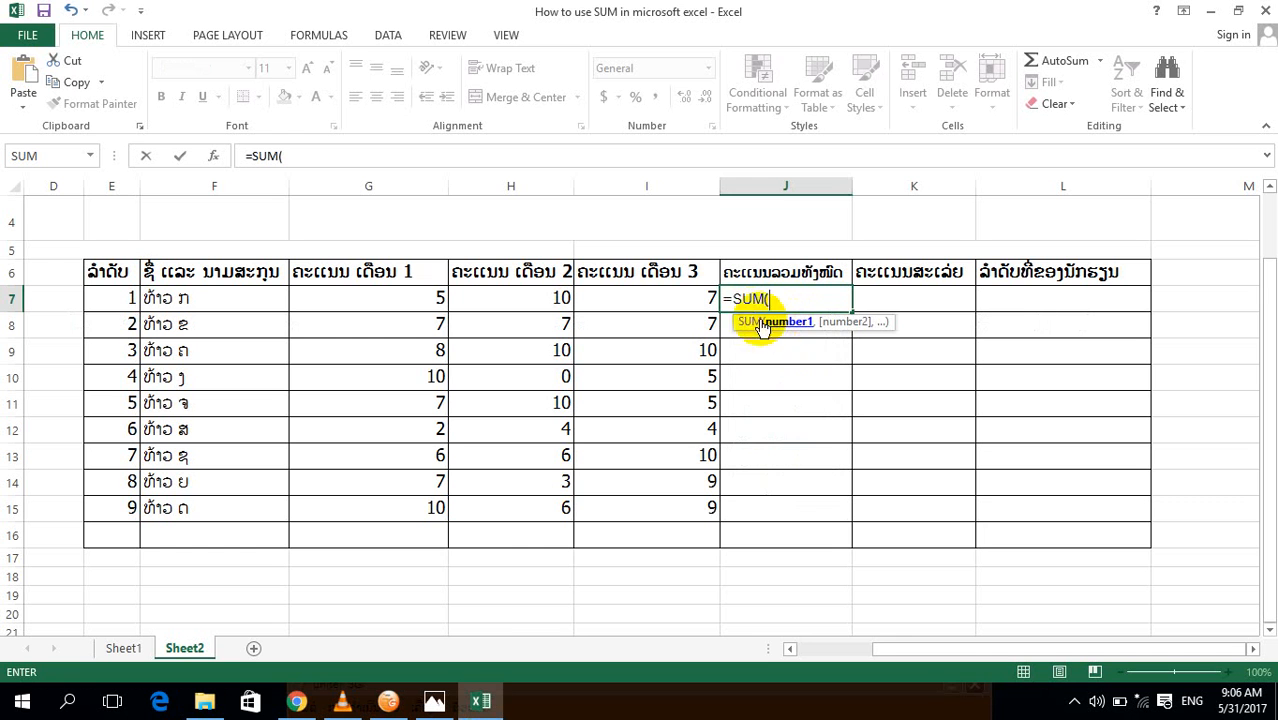
{"action": "left_click", "coordinate": [696, 299]}
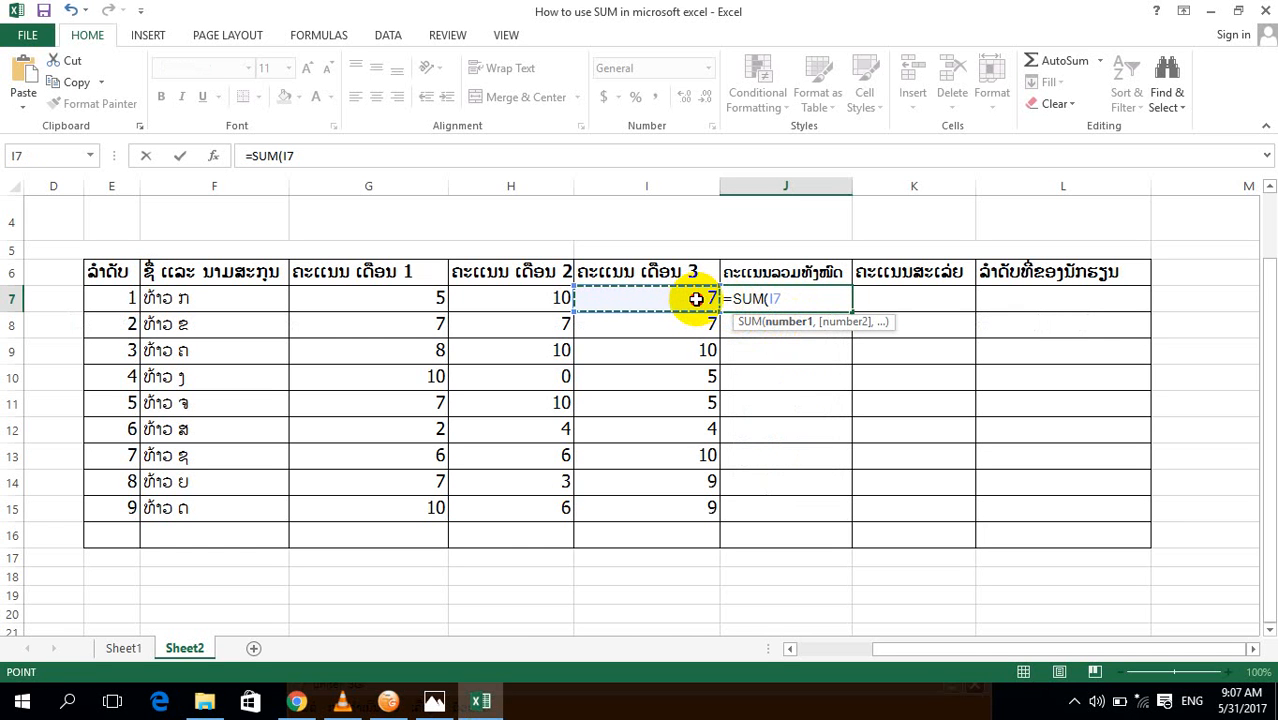
{"action": "left_click_drag", "start_coordinate": [662, 299], "coordinate": [394, 298]}
{"action": "left_click_drag", "start_coordinate": [493, 300], "coordinate": [412, 300]}
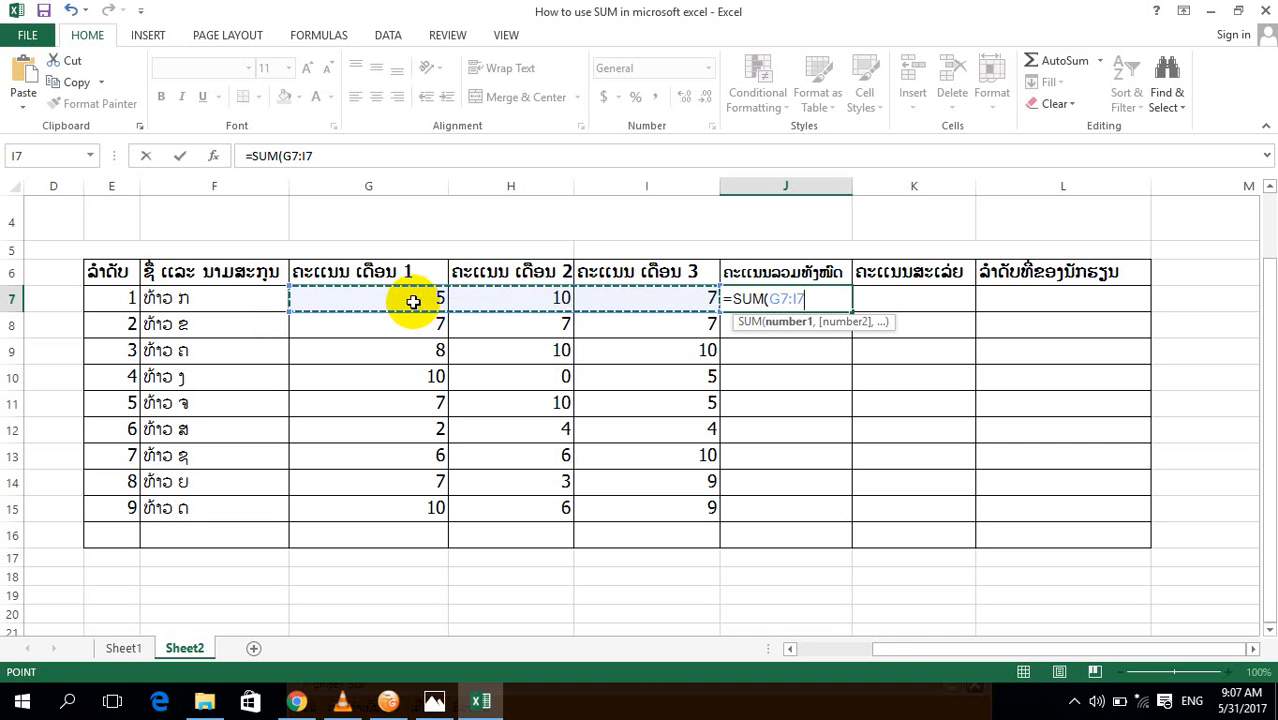
{"action": "key", "text": "Return"}
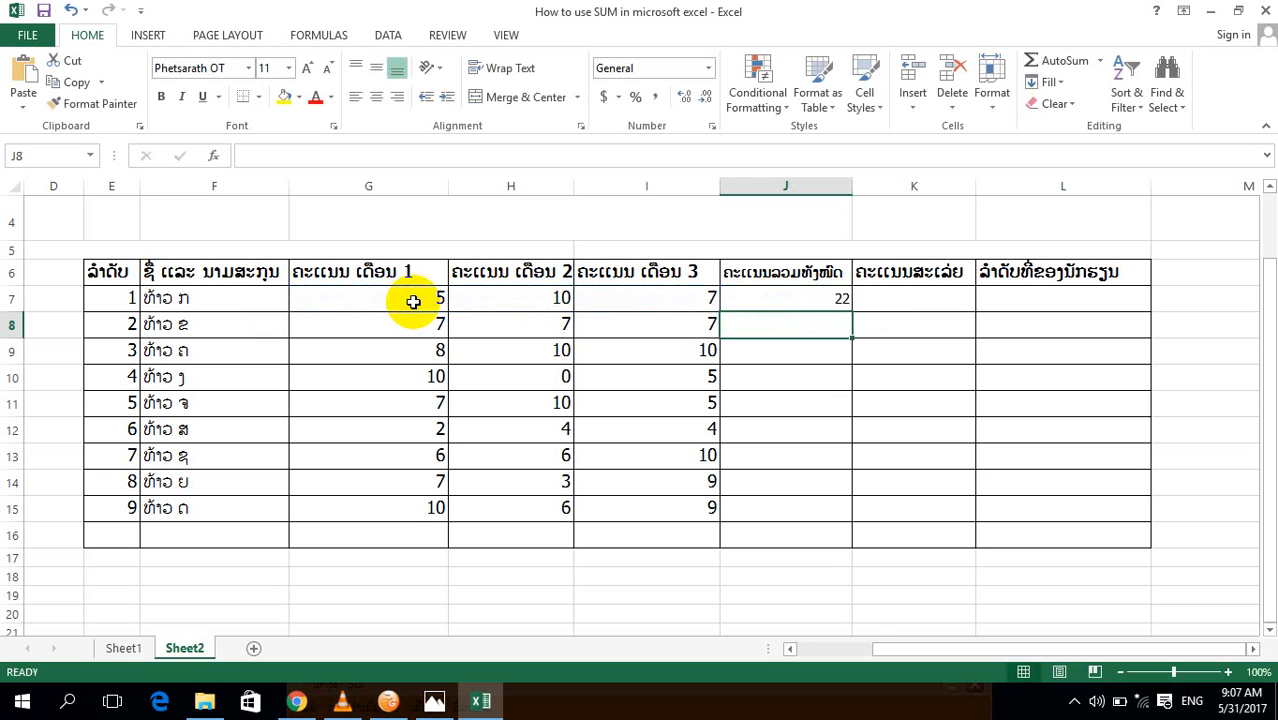
- Fill the total-score formula from J7 down through J15 for the remaining students
{"action": "left_click", "coordinate": [813, 302]}
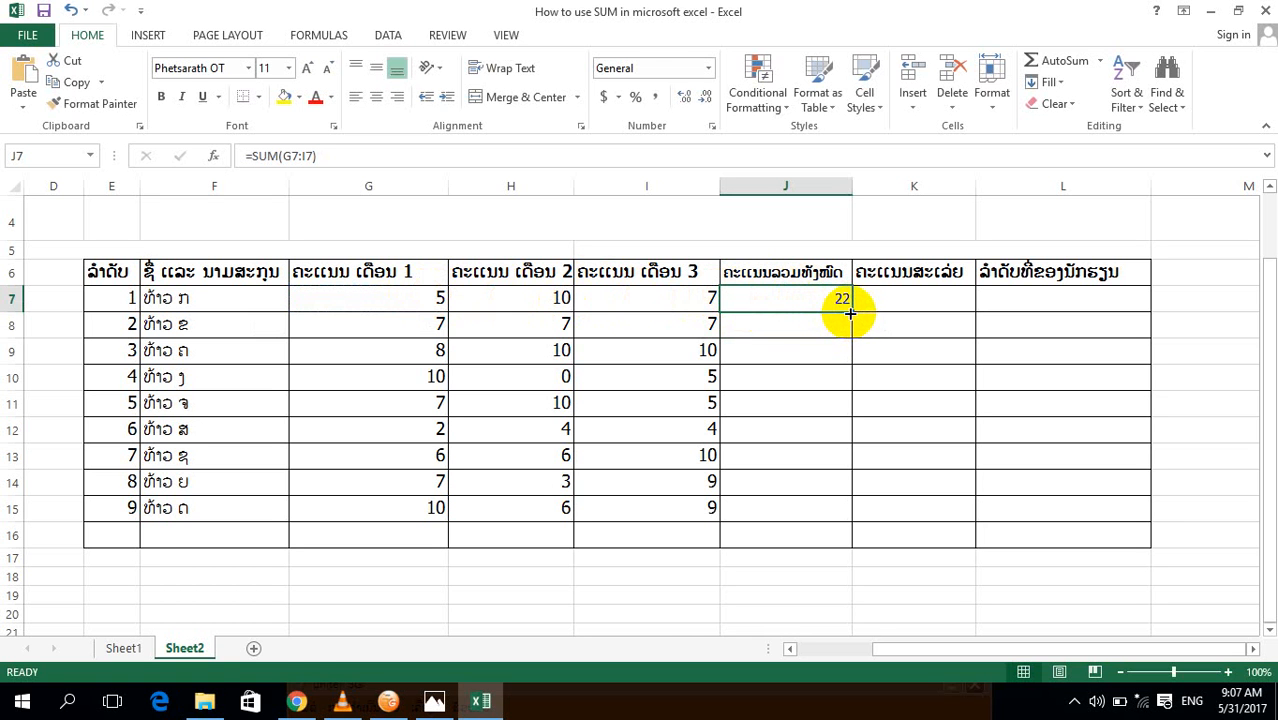
{"action": "left_click_drag", "start_coordinate": [849, 313], "coordinate": [832, 533]}
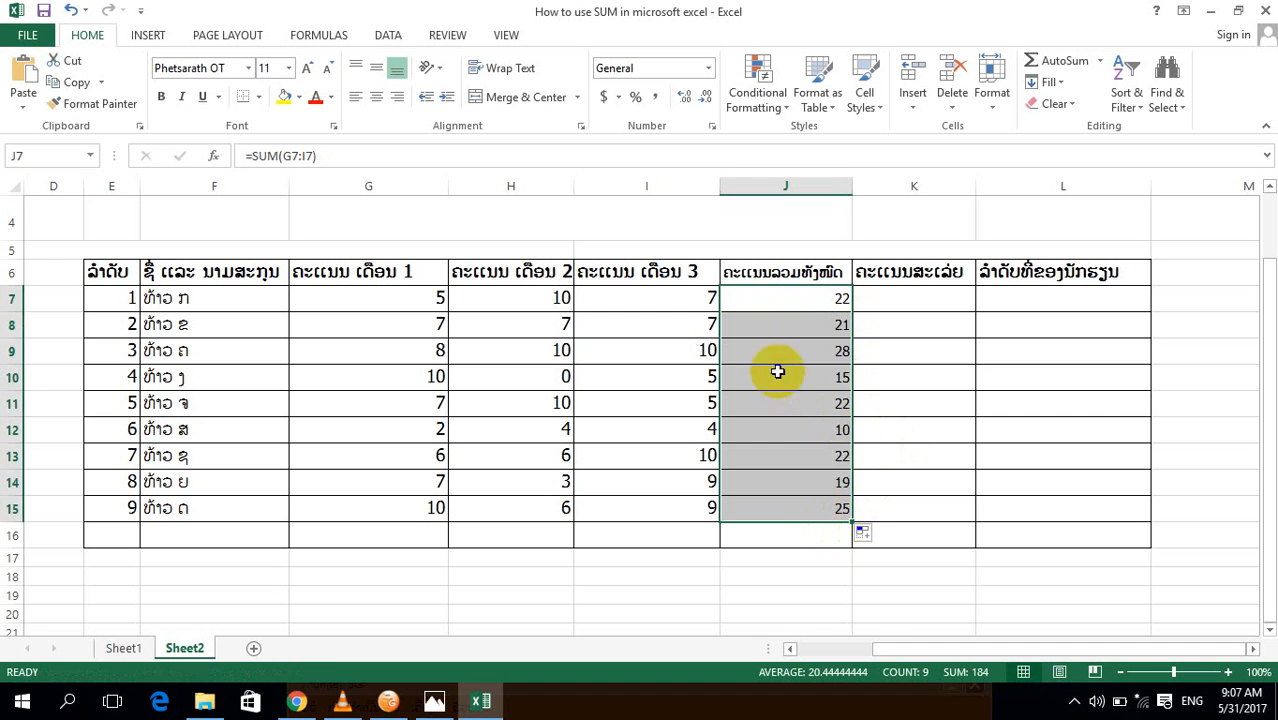
{"action": "left_click", "coordinate": [795, 300]}
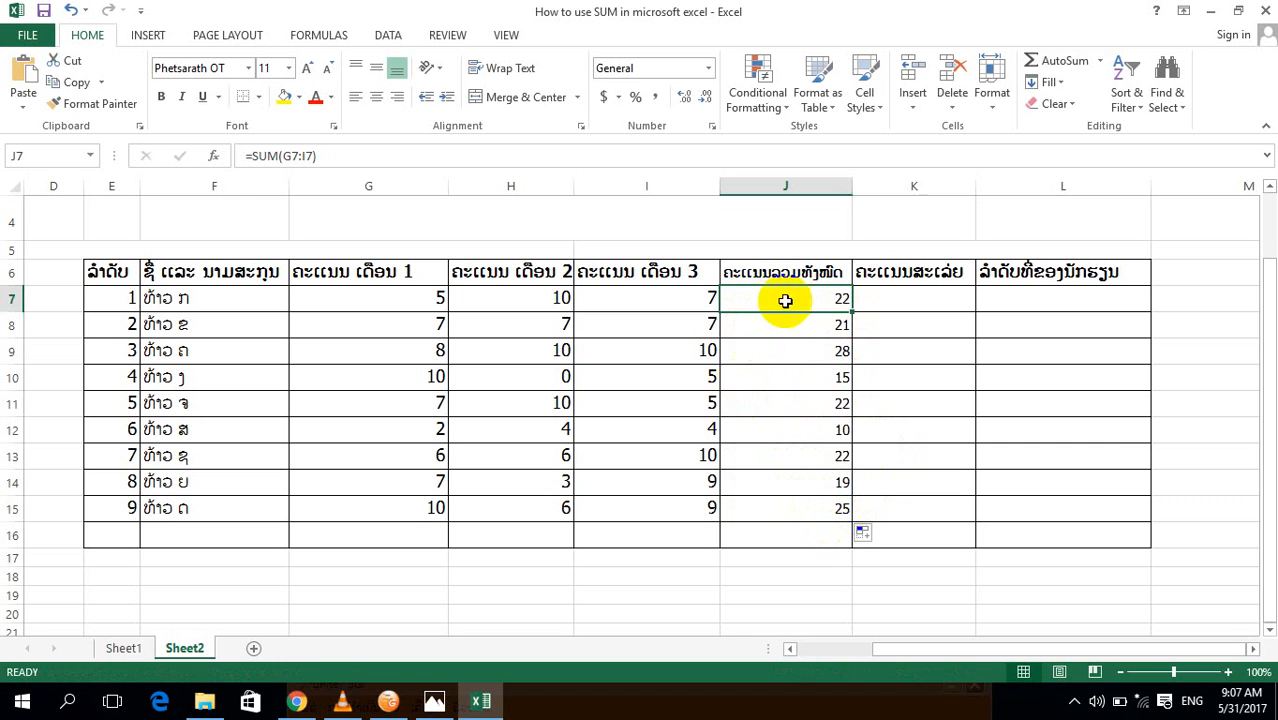
- Enter an AVERAGE formula in K7 over the first student's monthly scores in G7:I7
{"action": "left_click", "coordinate": [878, 297]}
{"action": "double_click", "coordinate": [878, 297]}
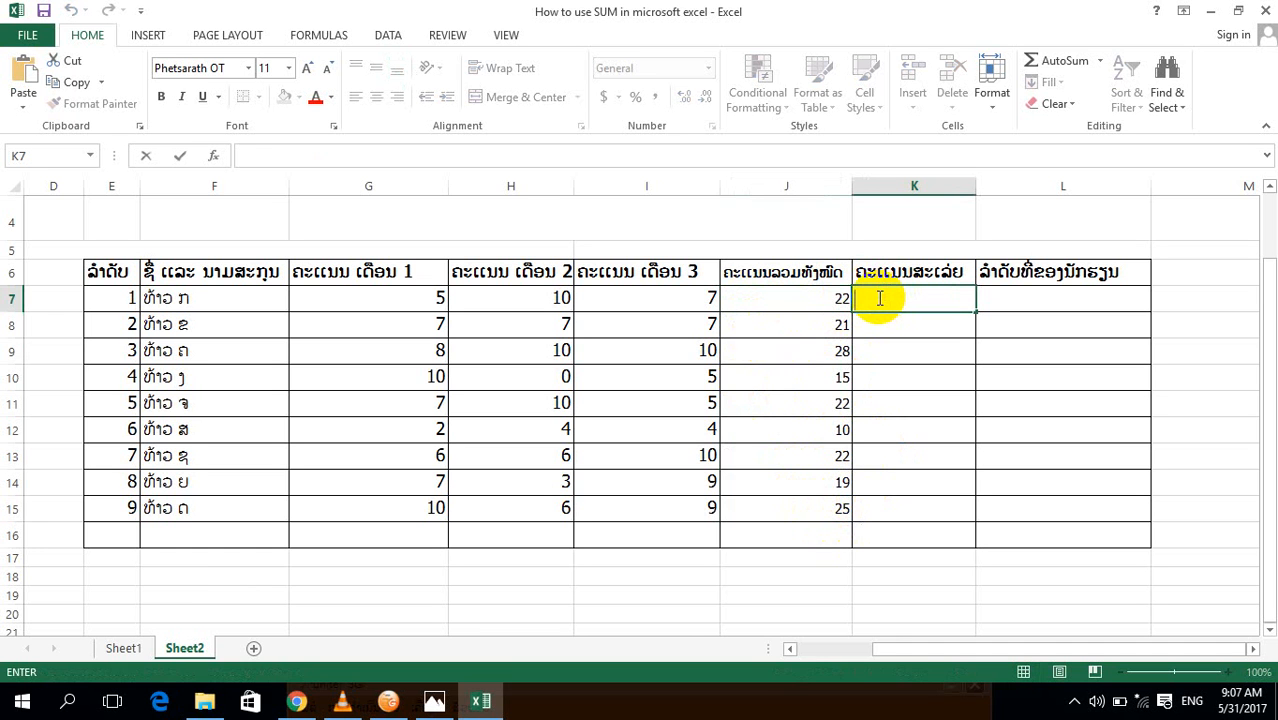
{"action": "type", "text": "="}
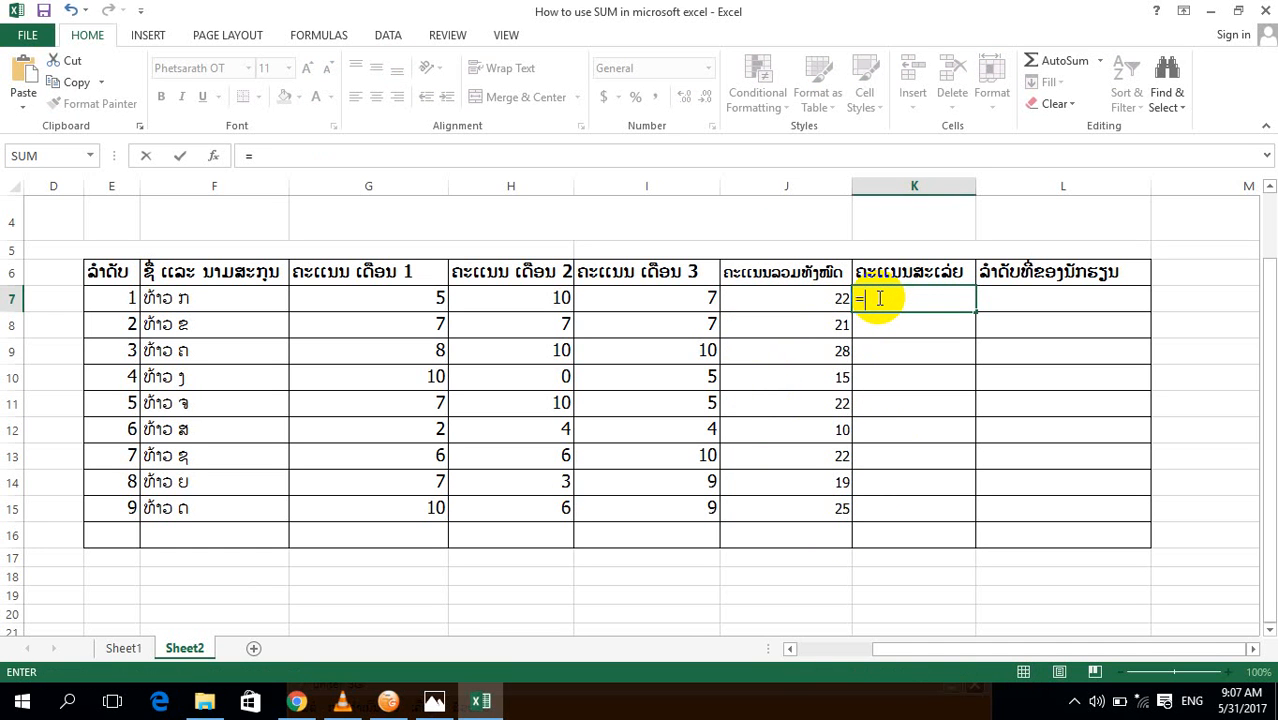
{"action": "type", "text": "a"}
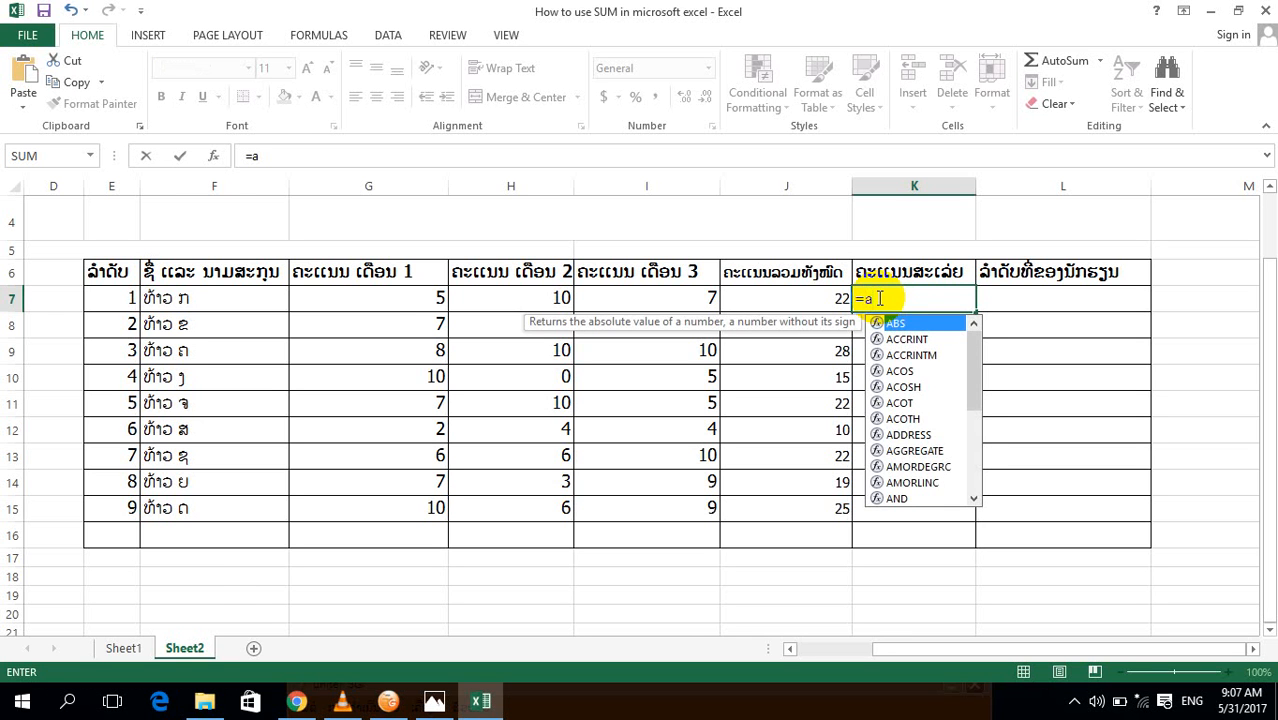
{"action": "type", "text": "ve"}
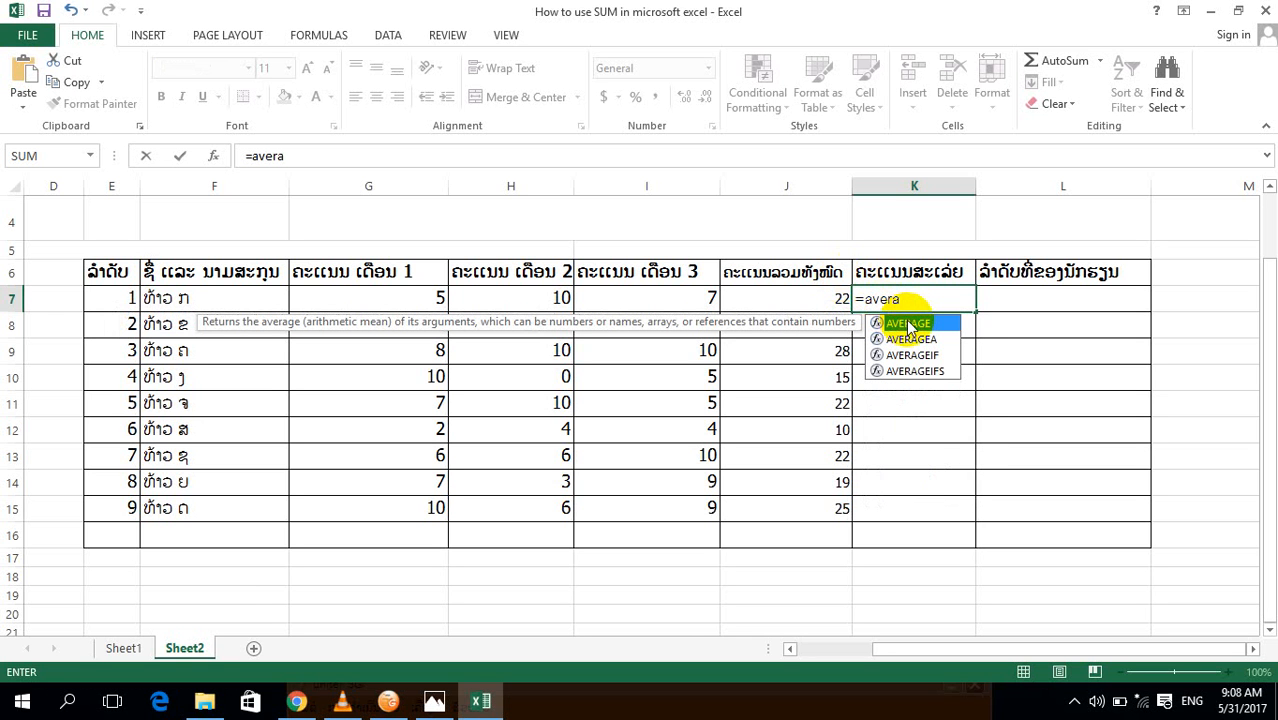
{"action": "type", "text": "ra"}
{"action": "double_click", "coordinate": [910, 326]}
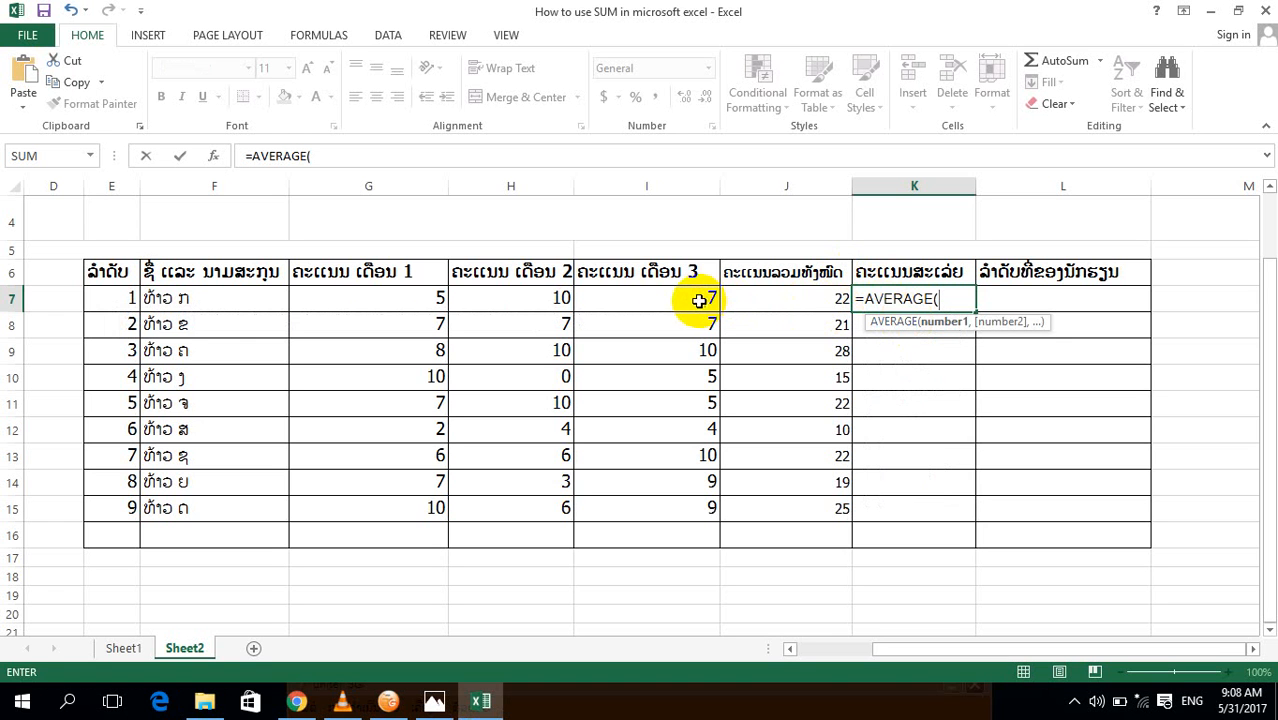
{"action": "left_click_drag", "start_coordinate": [699, 303], "coordinate": [414, 306]}
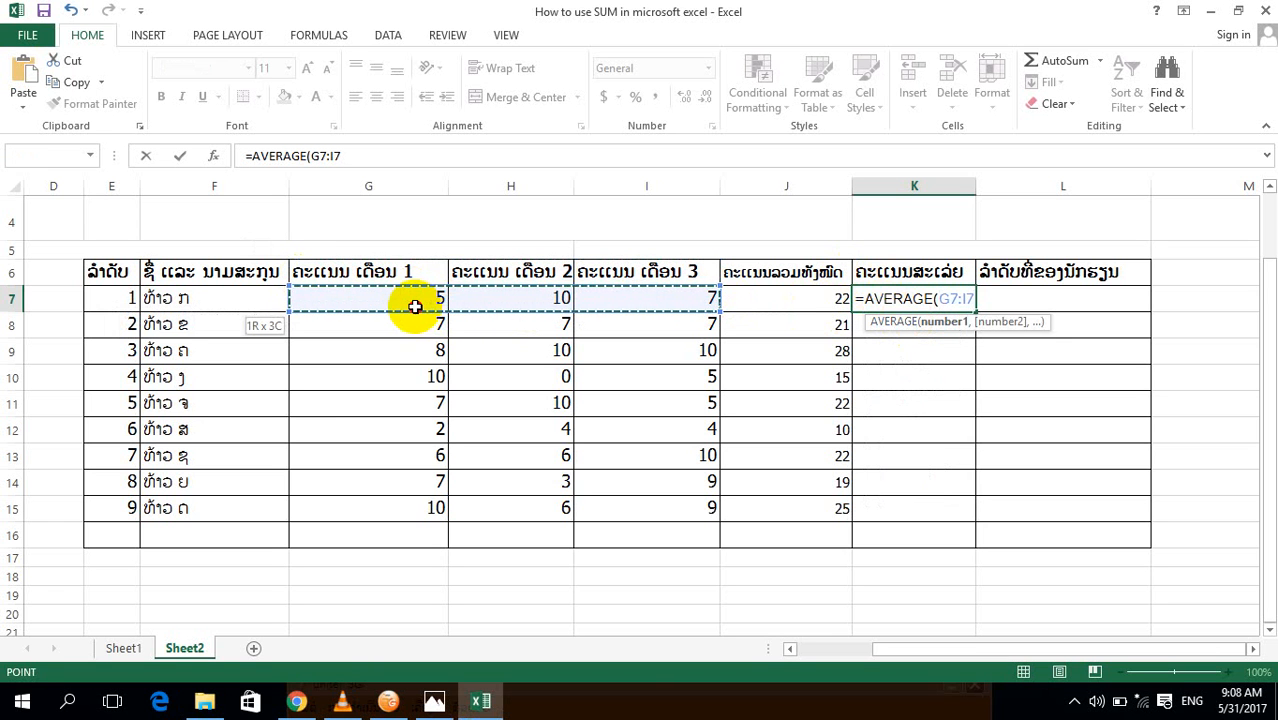
{"action": "left_click_drag", "start_coordinate": [415, 306], "coordinate": [415, 306]}
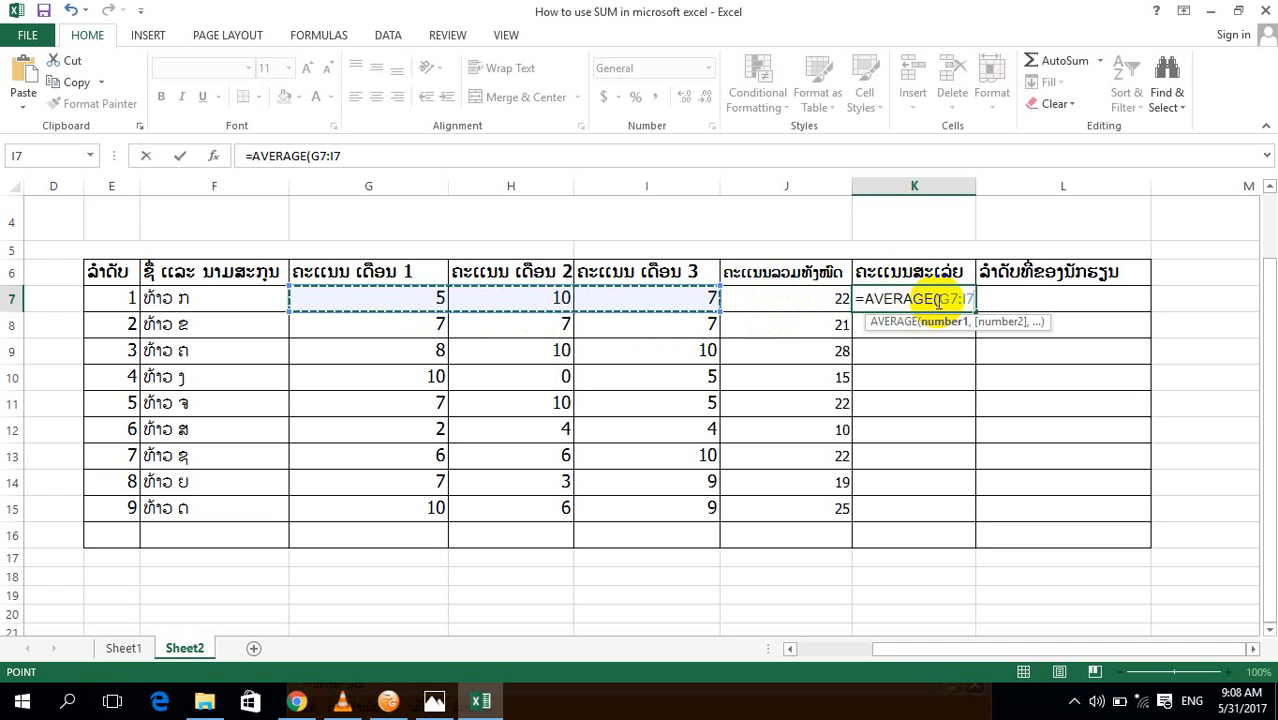
{"action": "key", "text": "Return"}
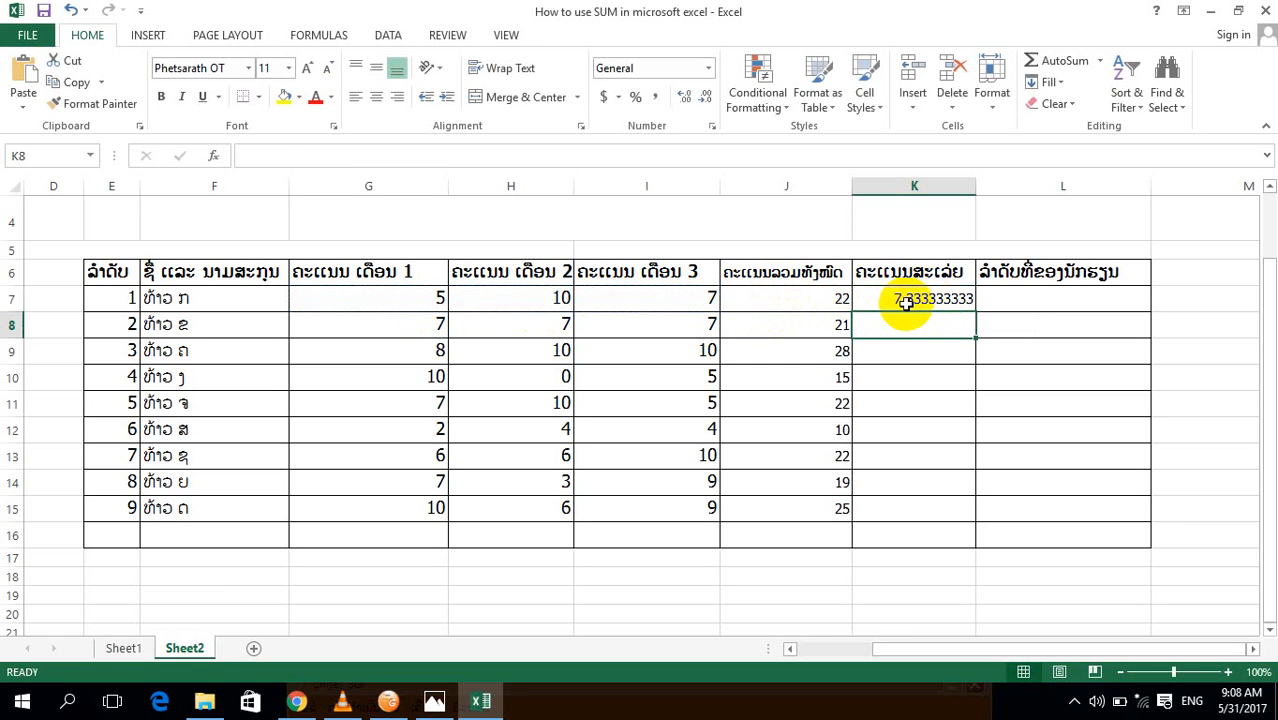
- Fill the average-score formula from K7 down through K15 for the remaining students
{"action": "left_click", "coordinate": [966, 299]}
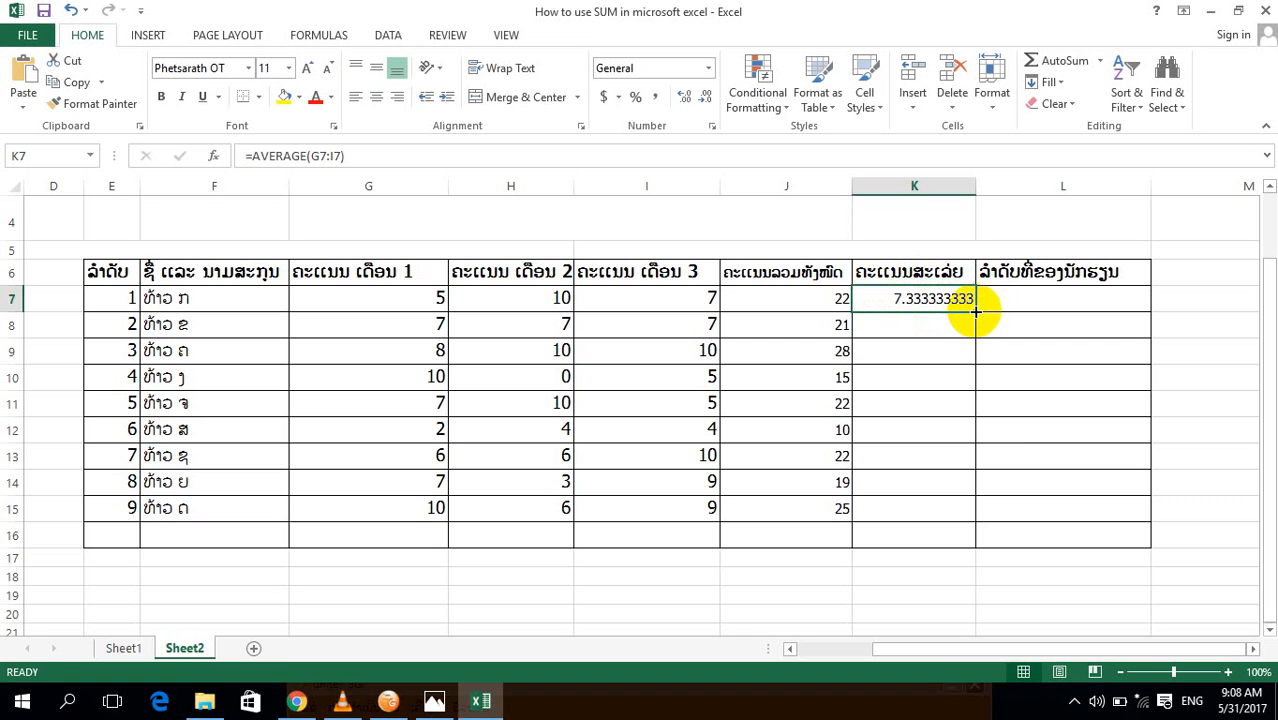
{"action": "left_click_drag", "start_coordinate": [975, 312], "coordinate": [1003, 524]}
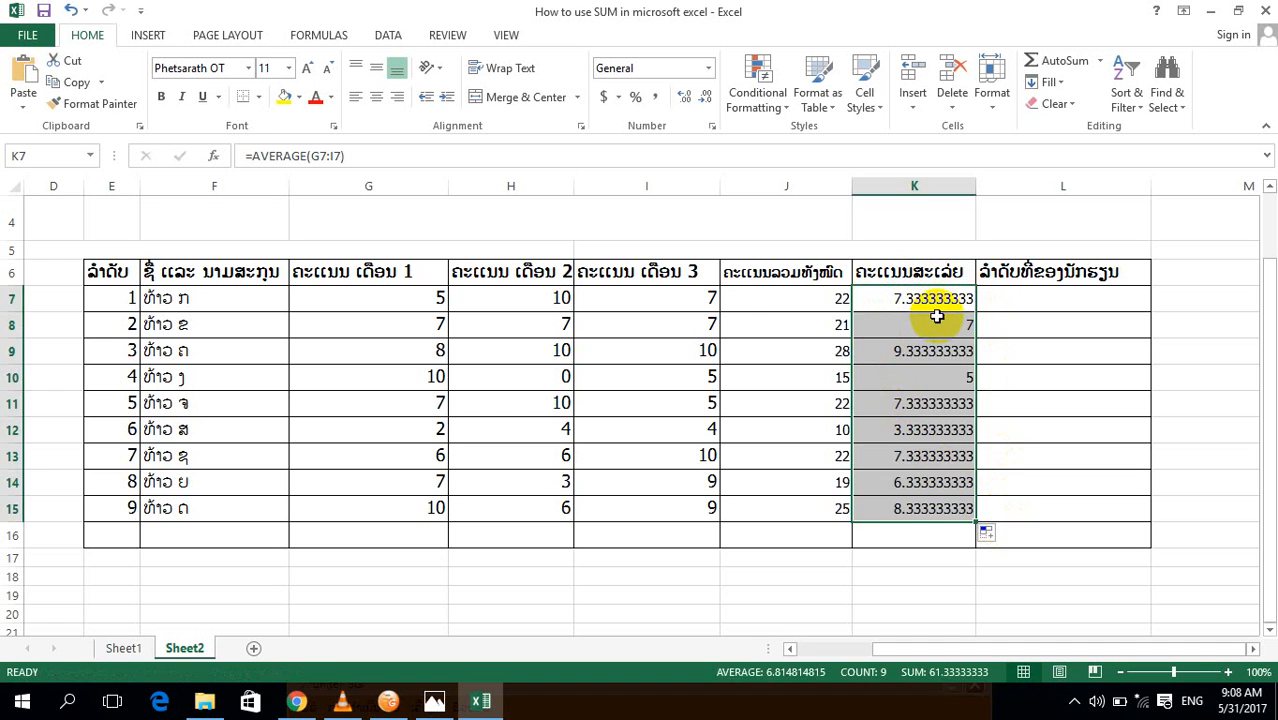
{"action": "left_click", "coordinate": [875, 316]}
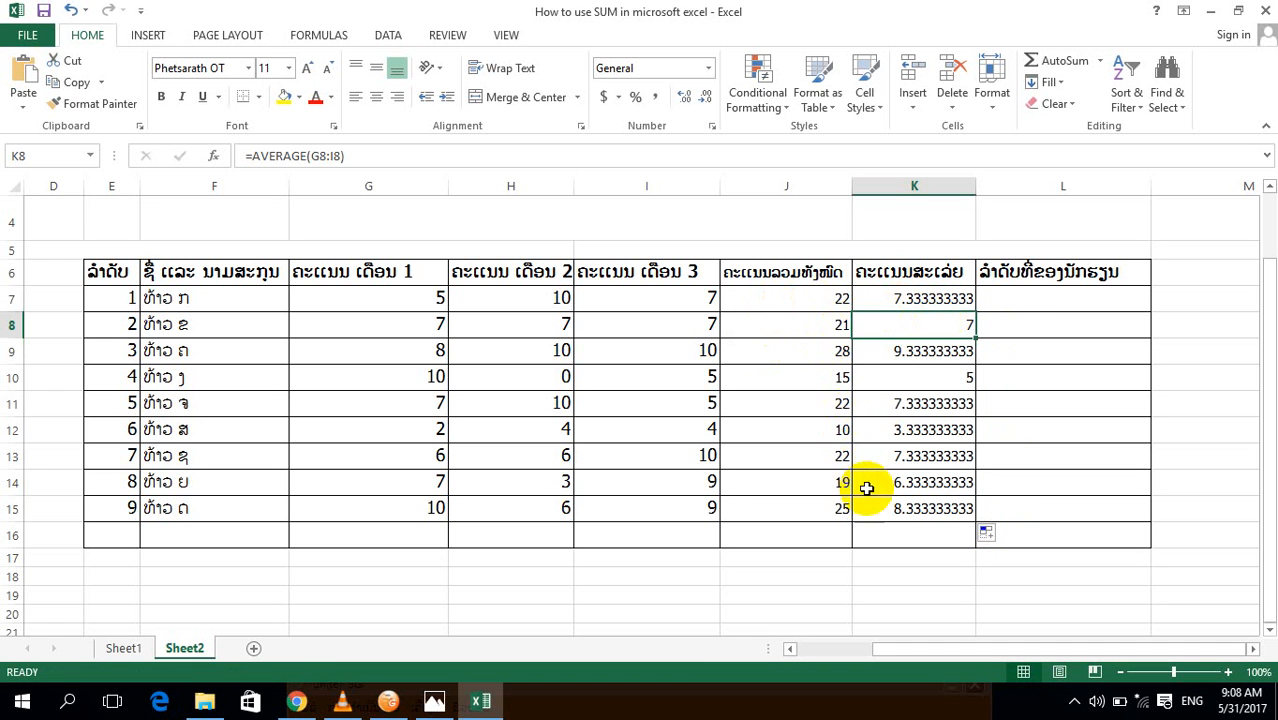
- Enter a RANK formula in L7 that ranks K7 within the absolute range $K$7:$K$15
{"action": "left_click", "coordinate": [999, 307]}
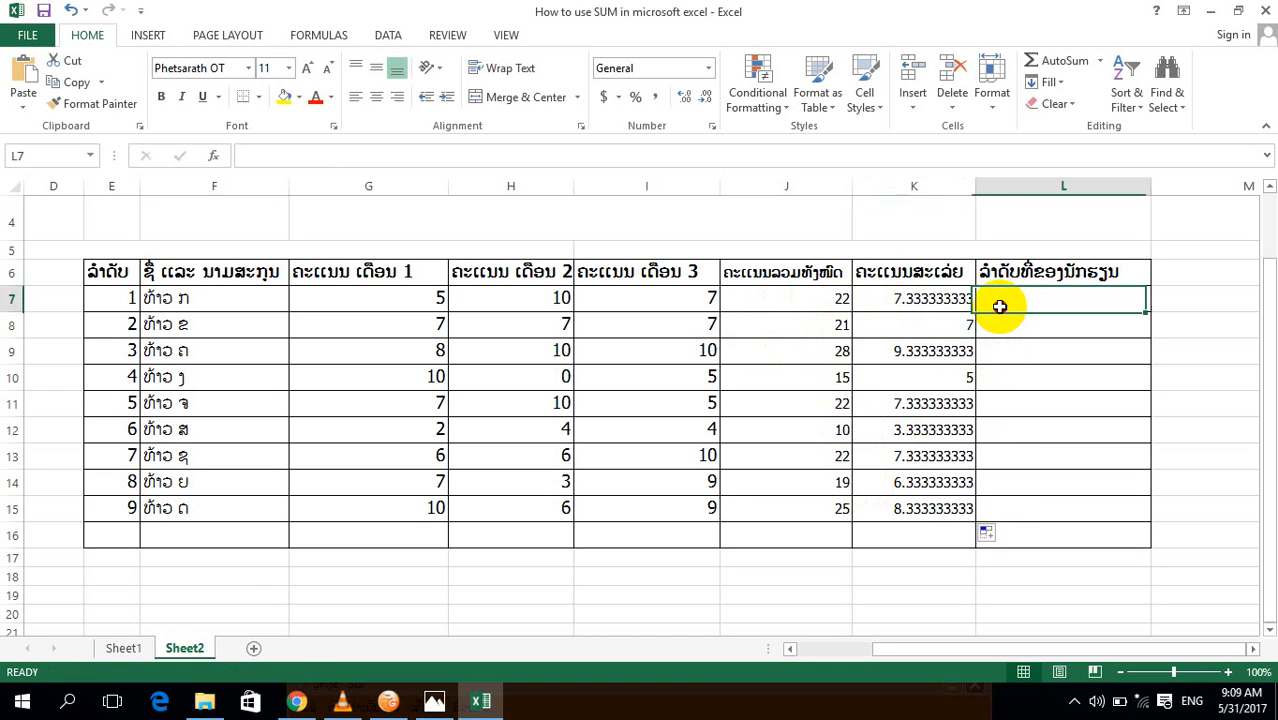
{"action": "double_click", "coordinate": [1000, 307]}
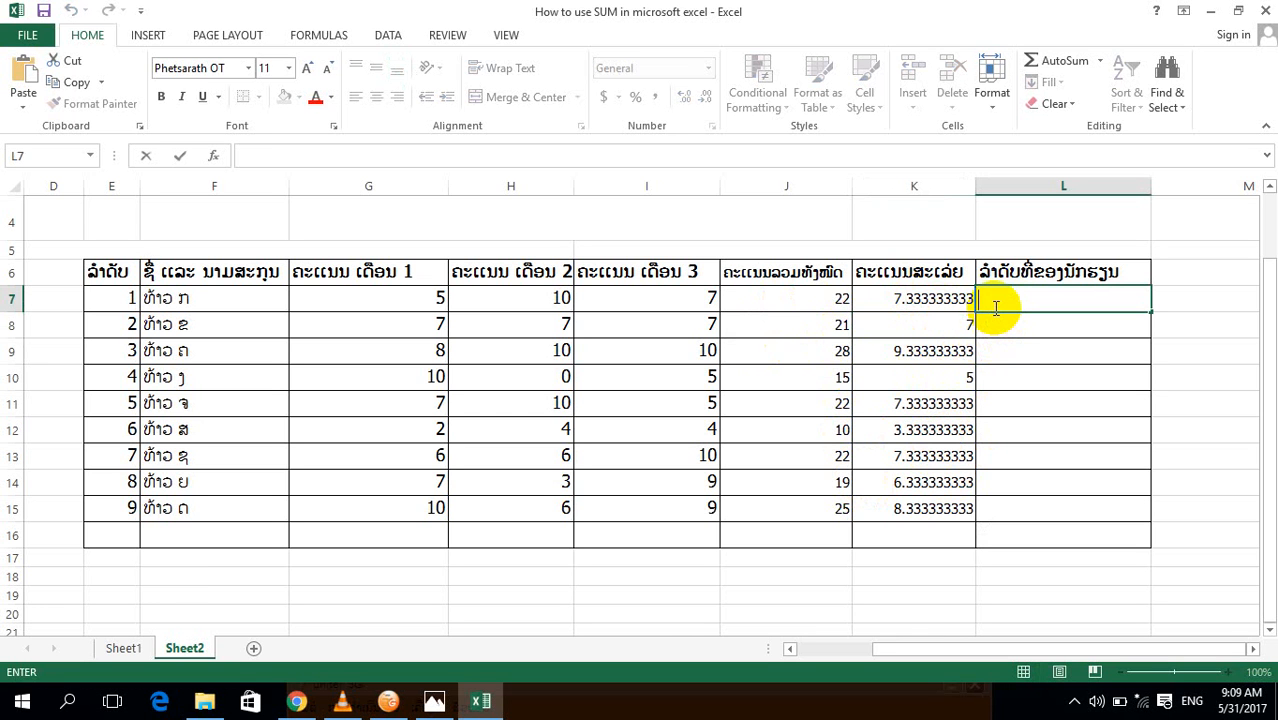
{"action": "type", "text": "="}
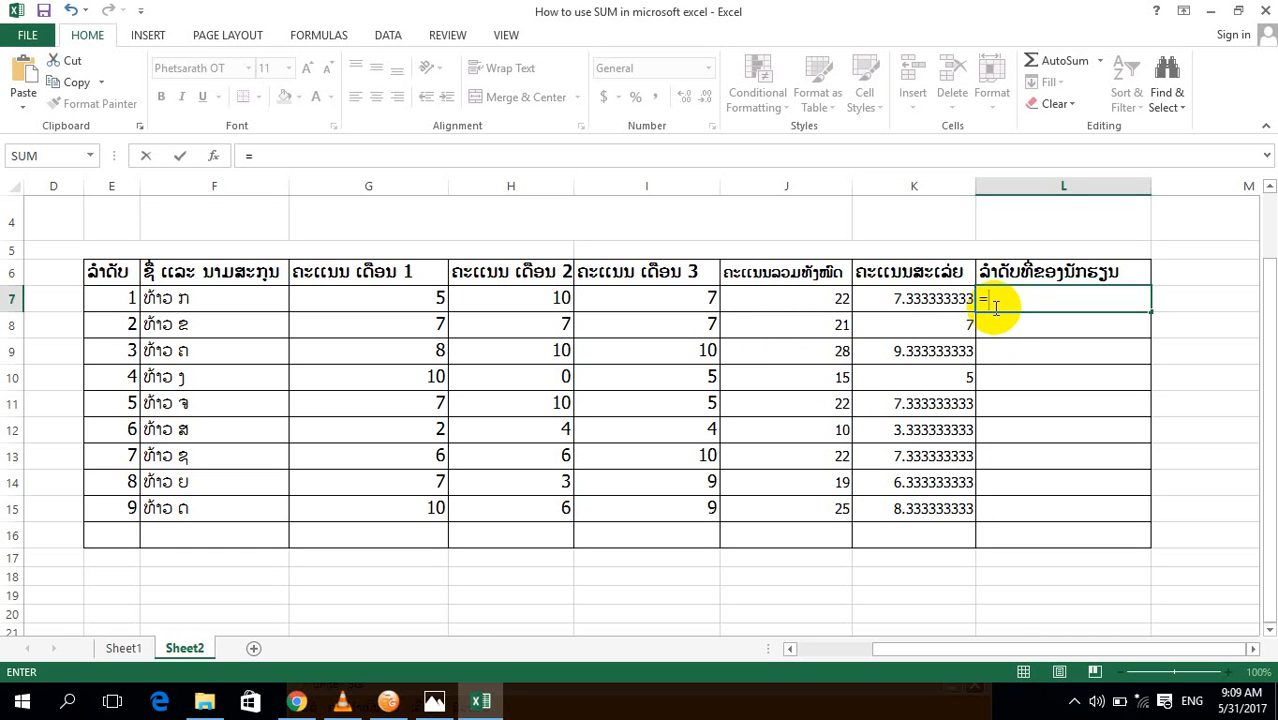
{"action": "type", "text": "r"}
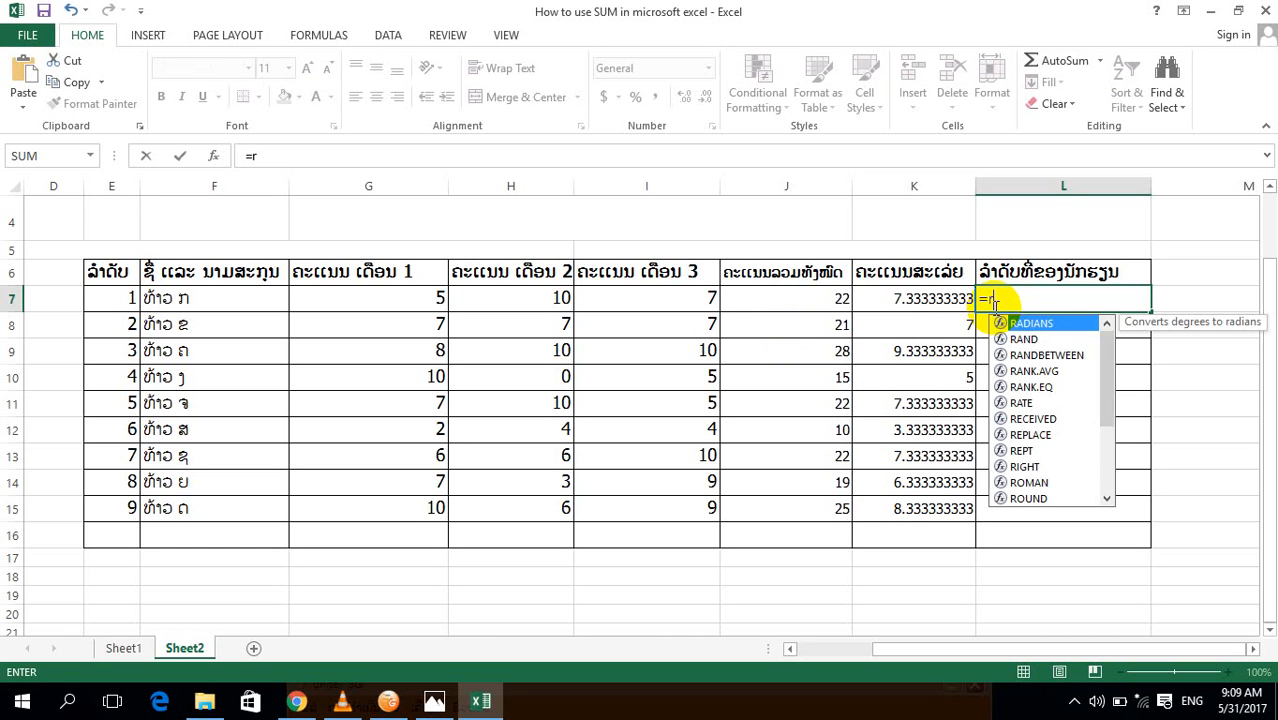
{"action": "type", "text": "an"}
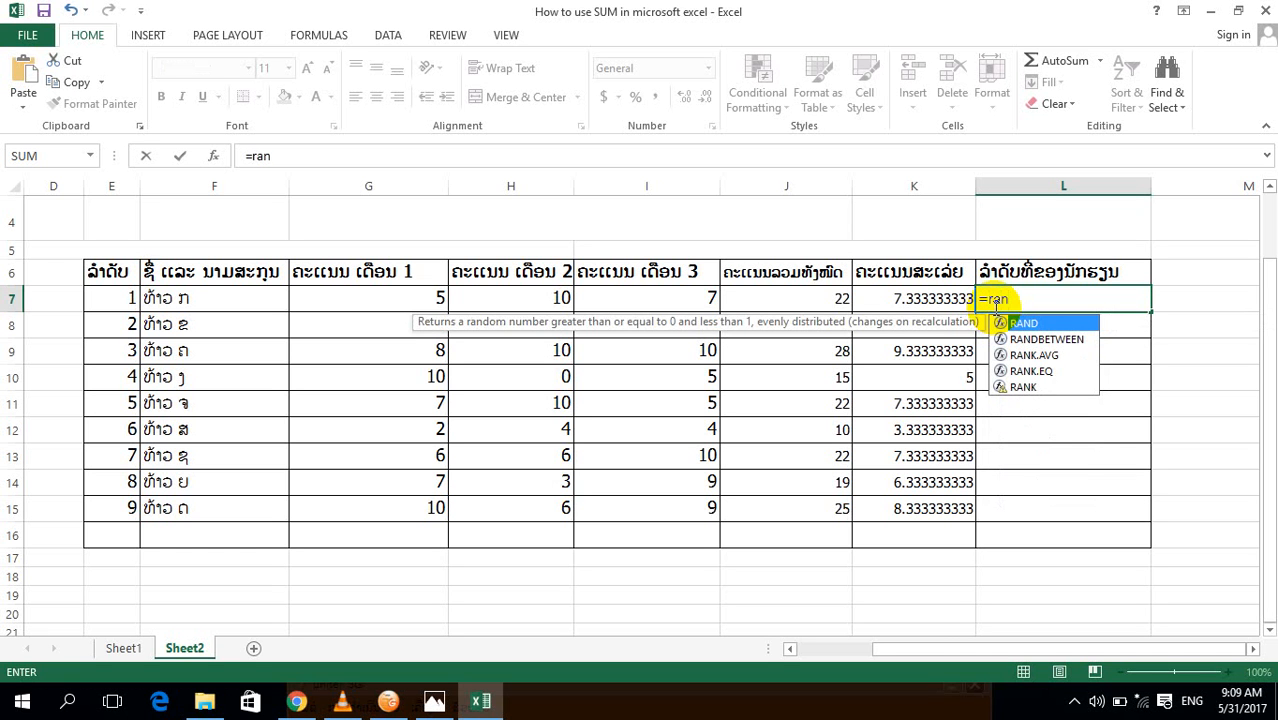
{"action": "type", "text": "l"}
{"action": "key", "text": "BackSpace"}
{"action": "type", "text": "k"}
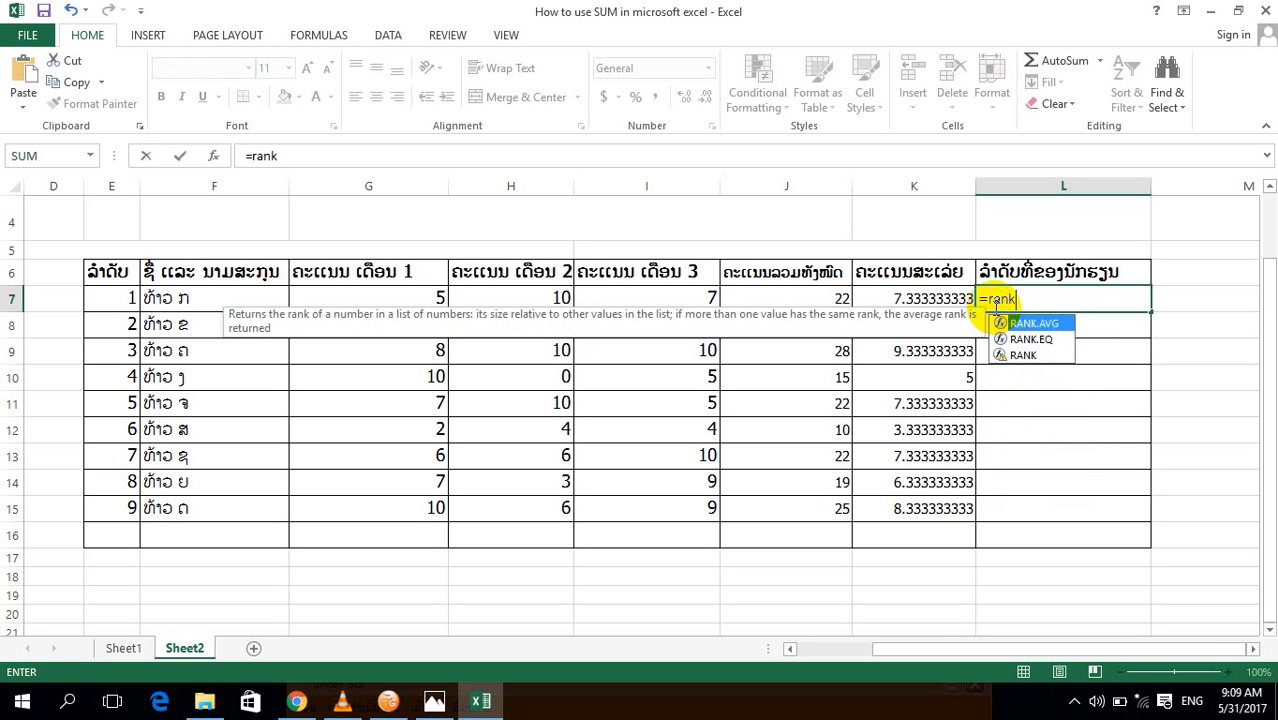
{"action": "double_click", "coordinate": [1022, 355]}
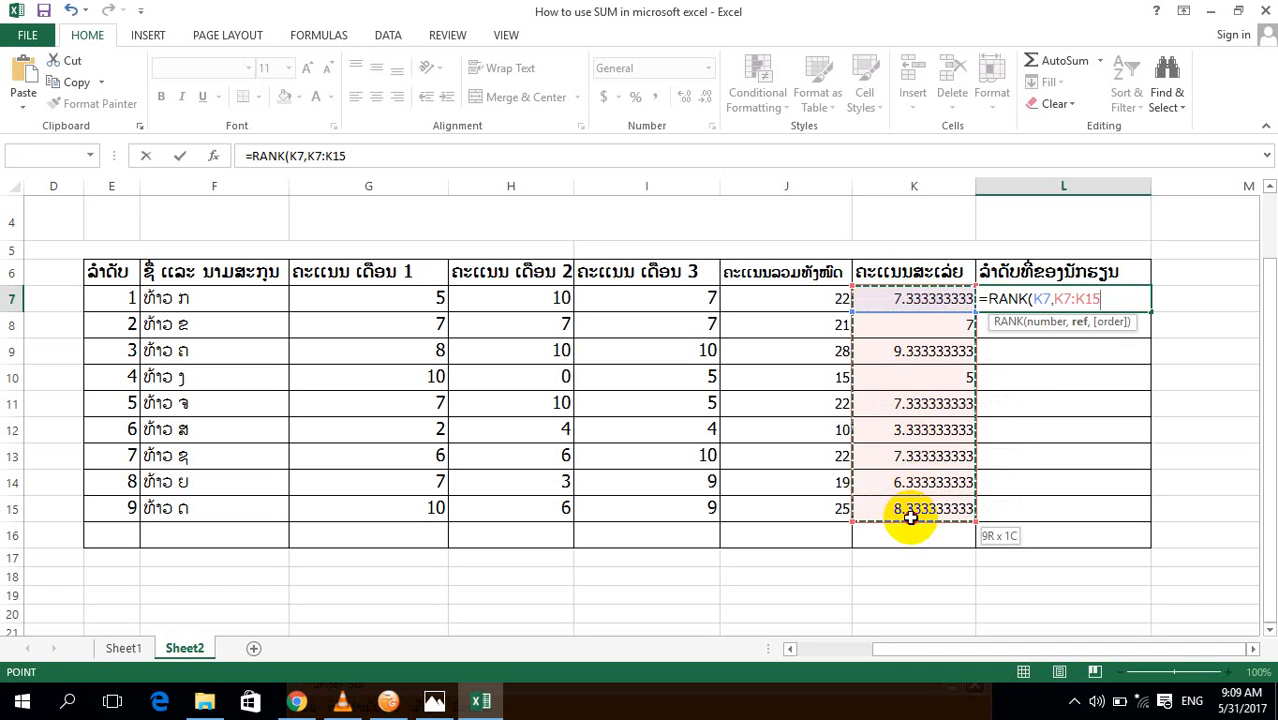
{"action": "left_click_drag", "start_coordinate": [910, 516], "coordinate": [908, 519]}
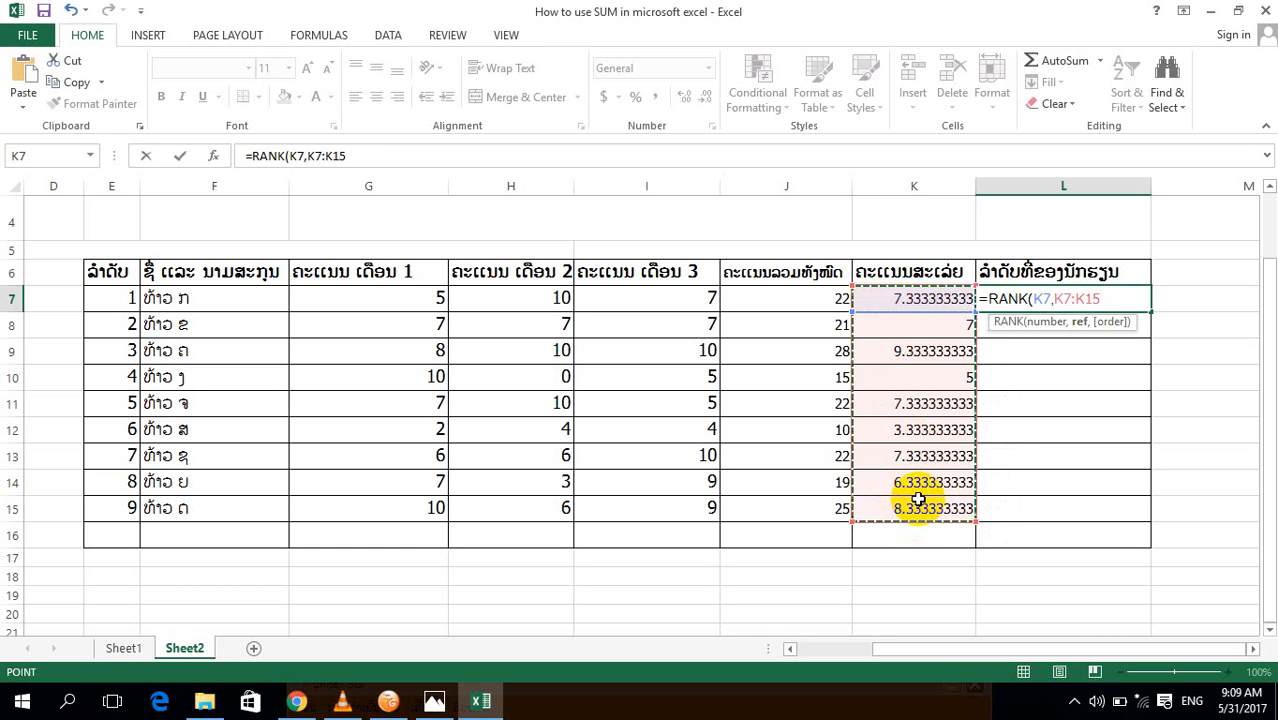
{"action": "key", "text": "F4"}
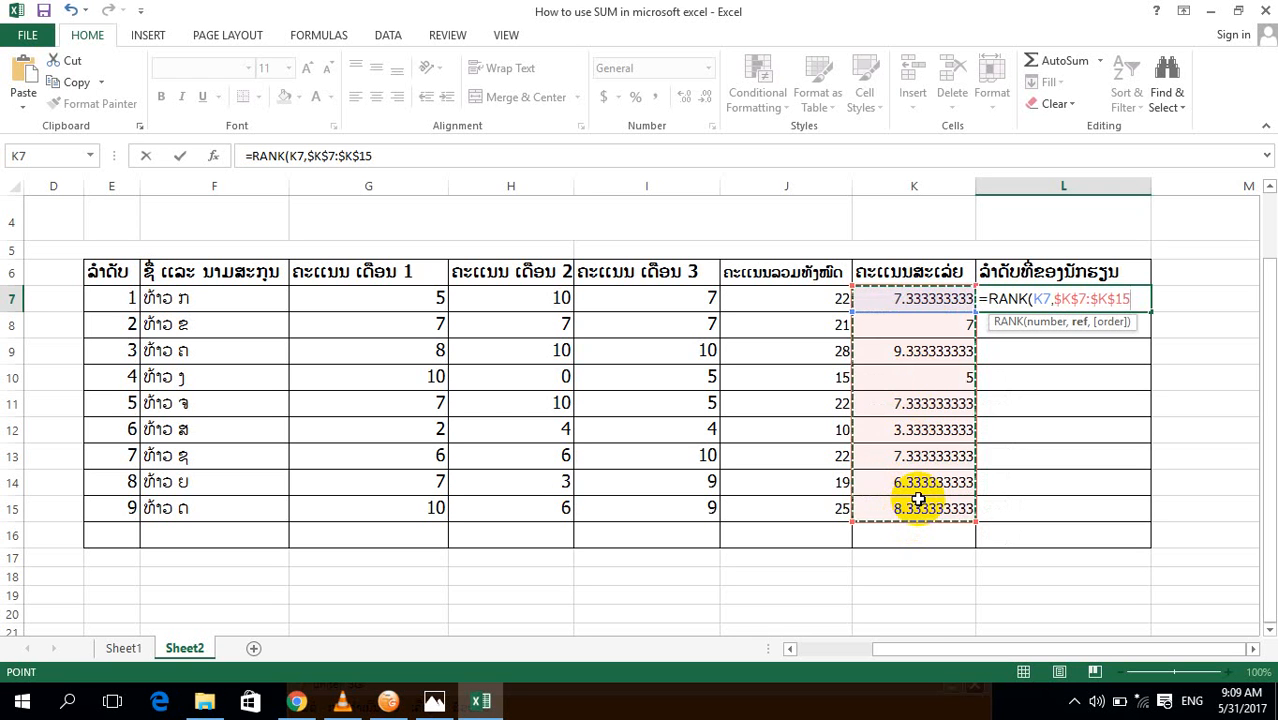
{"action": "key", "text": "Return"}
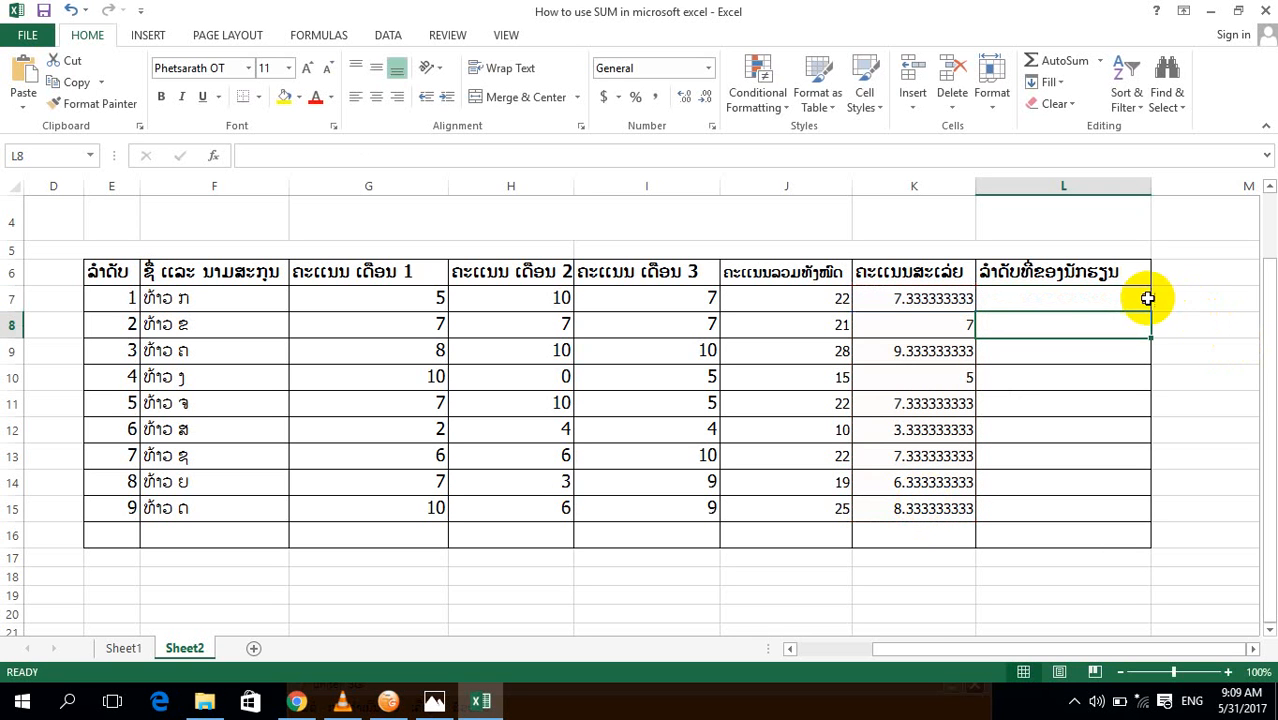
- Fill the ranking formula from L7 down through L15 for the remaining students
{"action": "left_click", "coordinate": [1130, 299]}
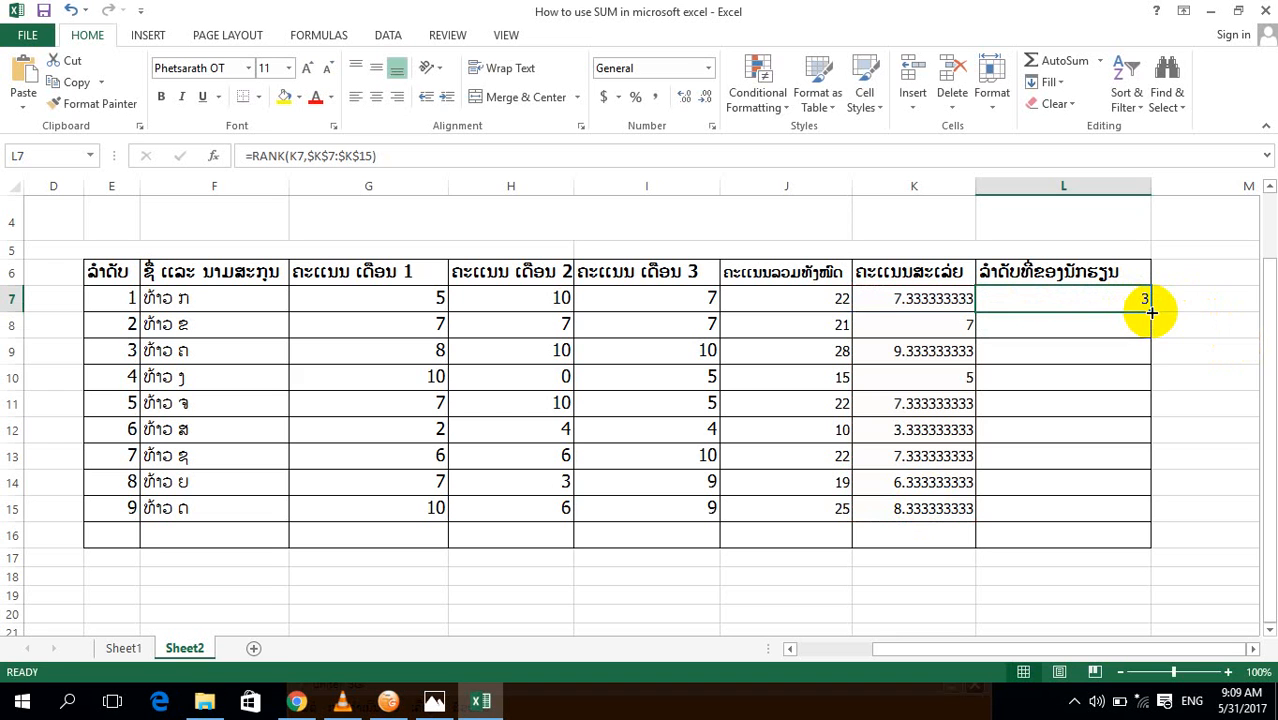
{"action": "left_click_drag", "start_coordinate": [1150, 312], "coordinate": [1135, 515]}
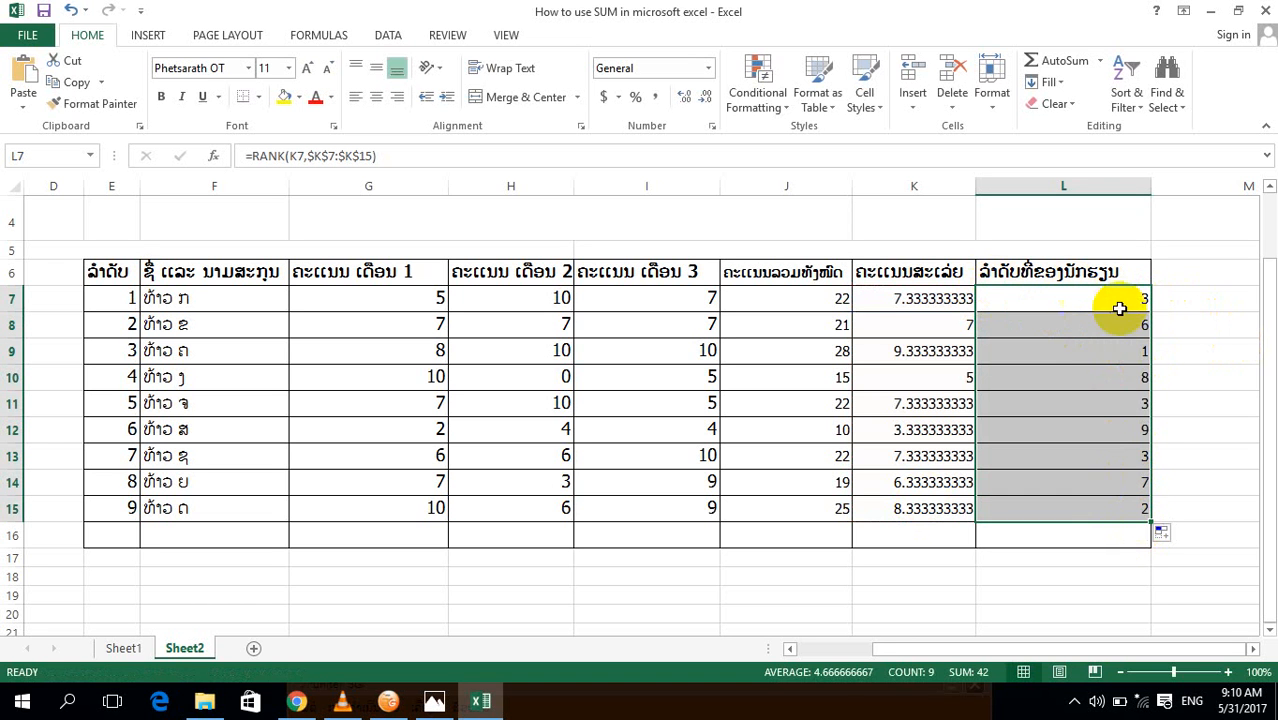
{"action": "left_click", "coordinate": [998, 294]}
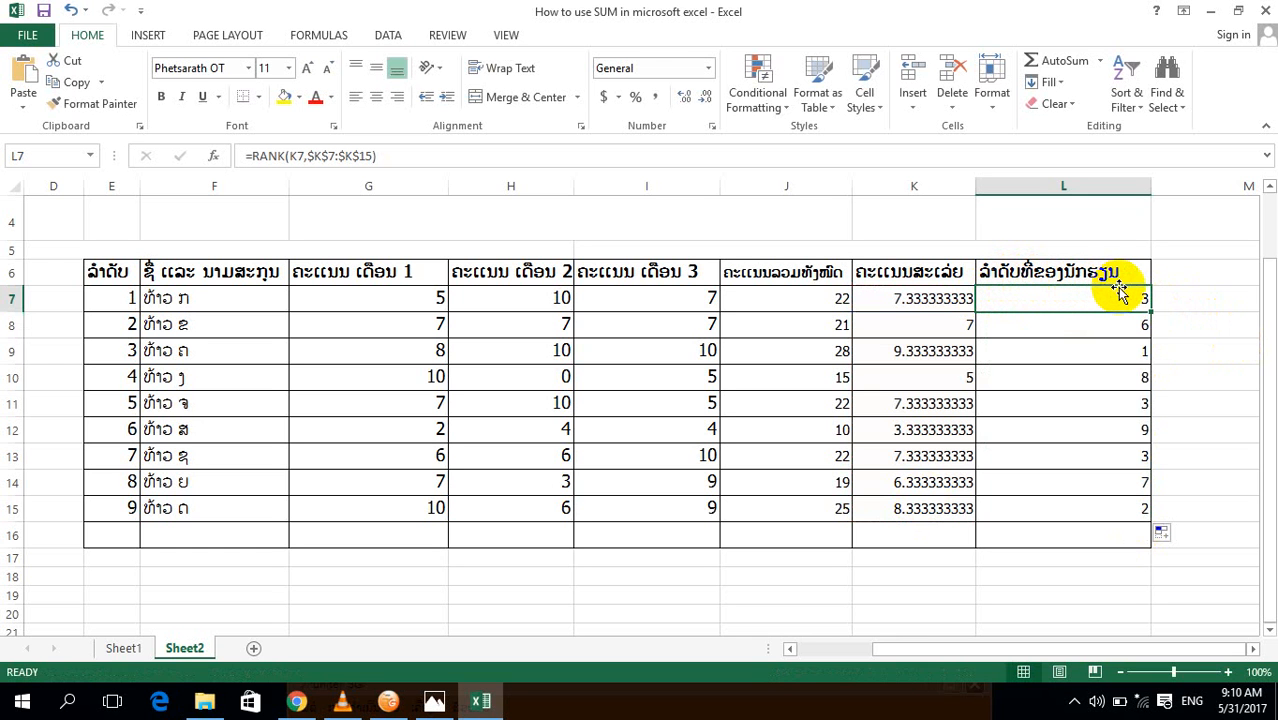
{"action": "left_click", "coordinate": [930, 350]}
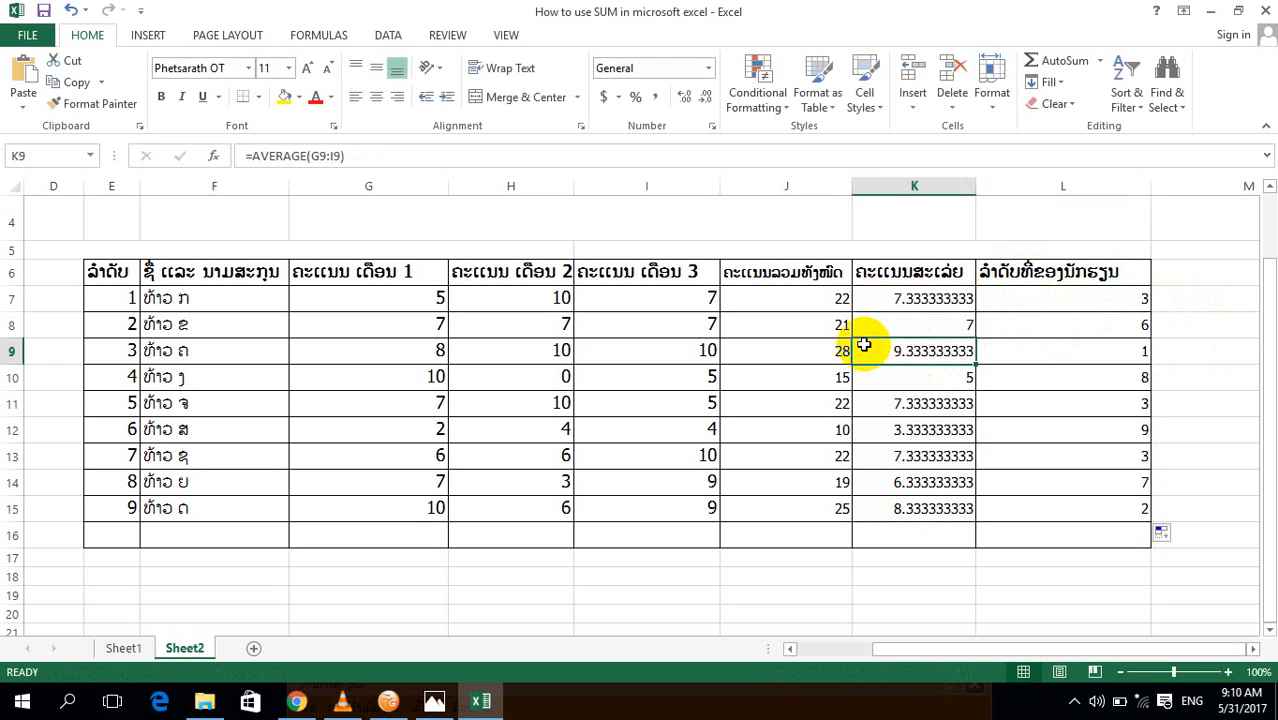
- Colour the average score in K9 and the rank in L9 with red font
{"action": "left_click", "coordinate": [1110, 350]}
{"action": "left_click", "coordinate": [915, 352]}
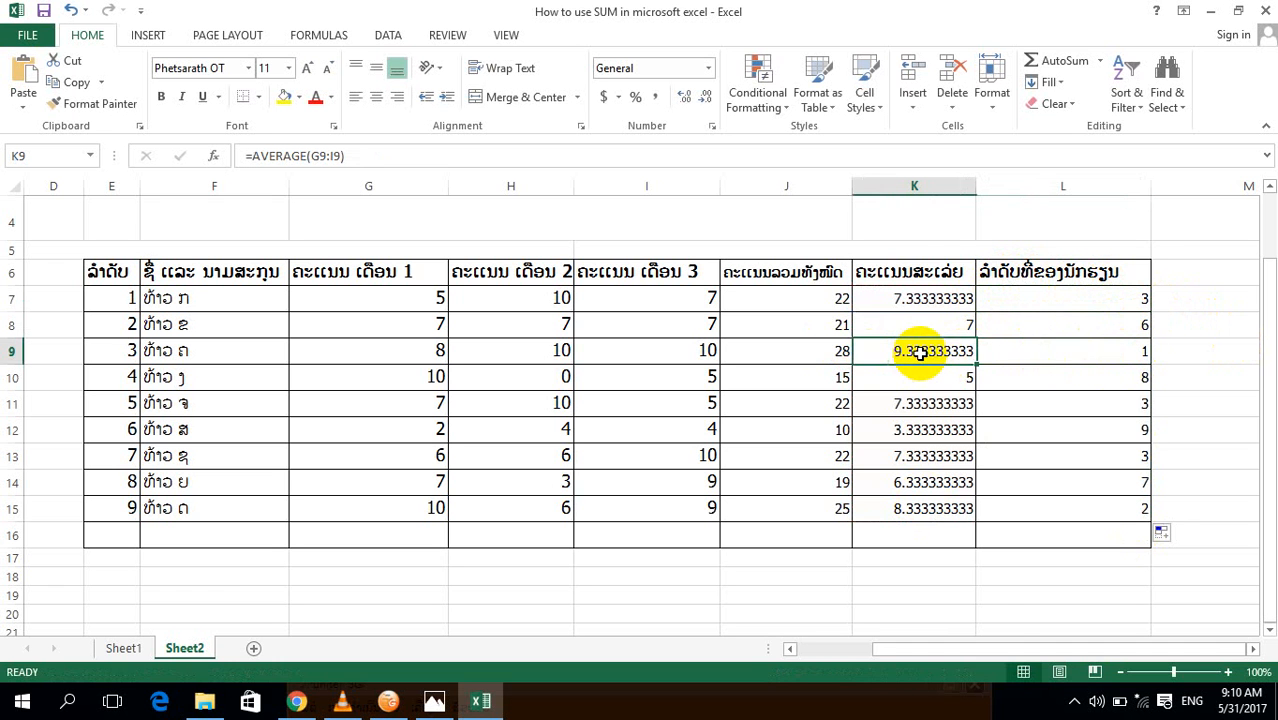
{"action": "right_click", "coordinate": [919, 352]}
{"action": "left_click", "coordinate": [1028, 273]}
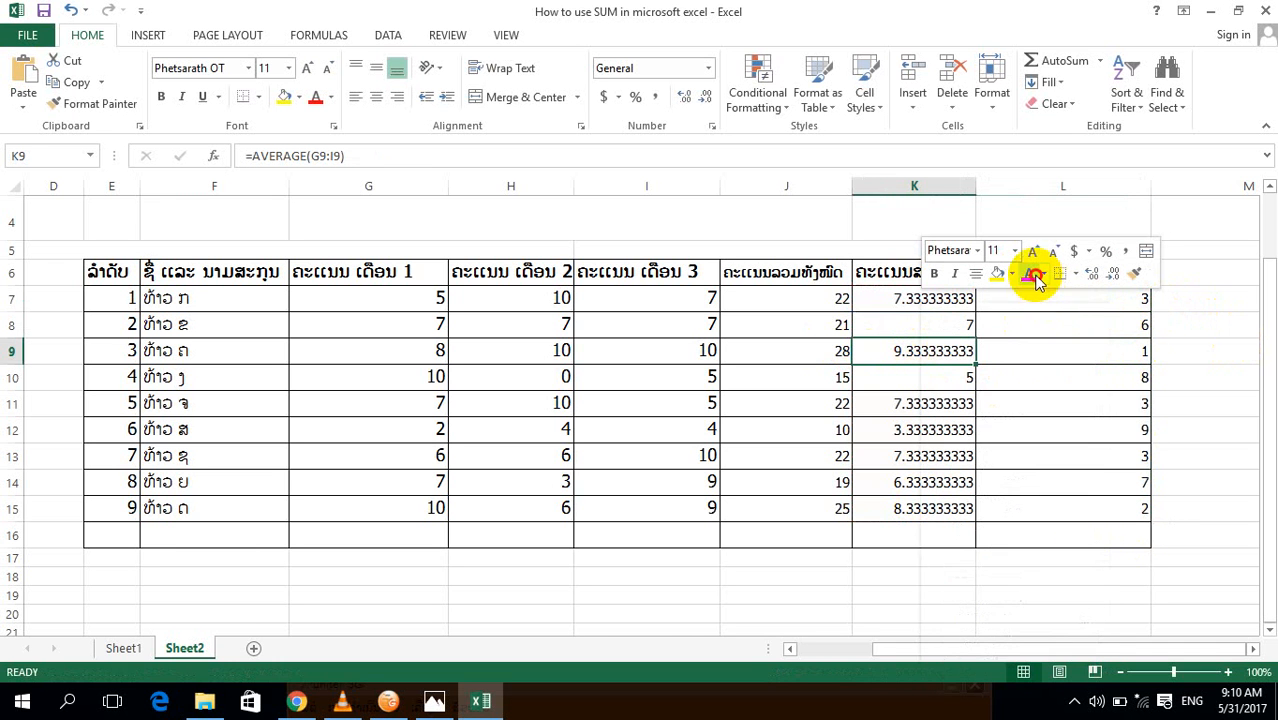
{"action": "left_click", "coordinate": [1098, 345]}
{"action": "right_click", "coordinate": [1098, 345]}
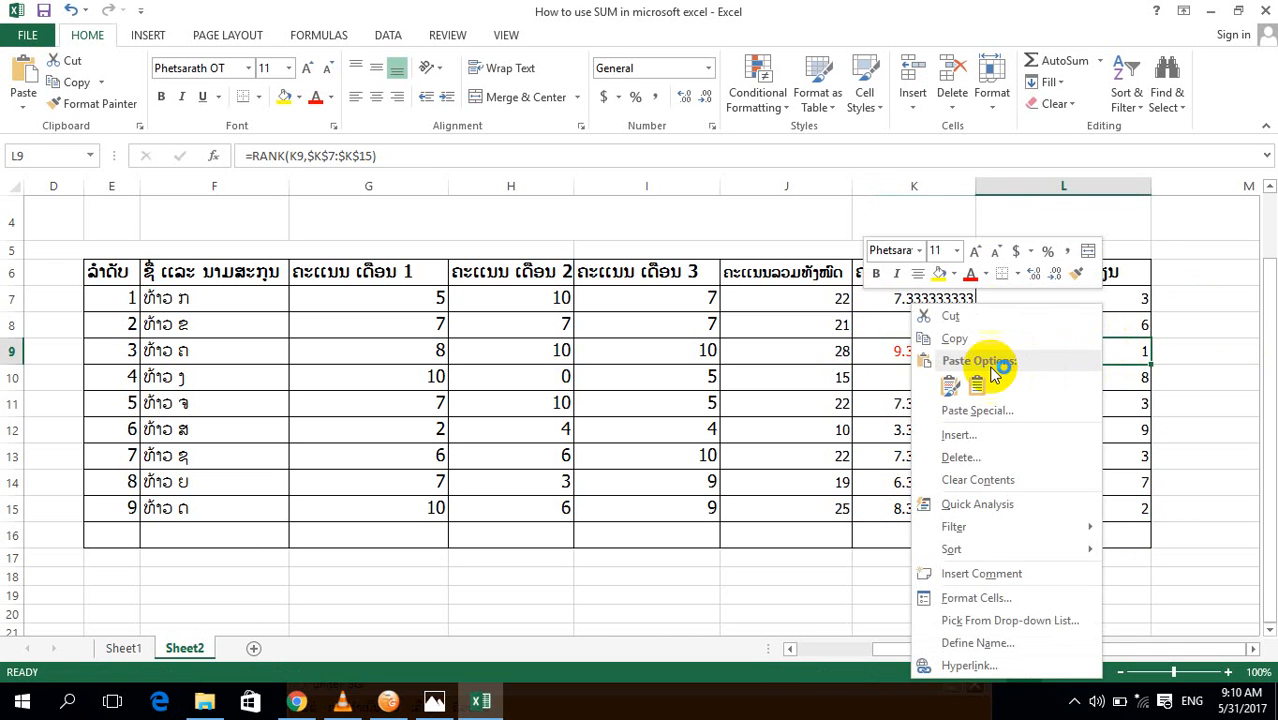
{"action": "left_click", "coordinate": [971, 276]}
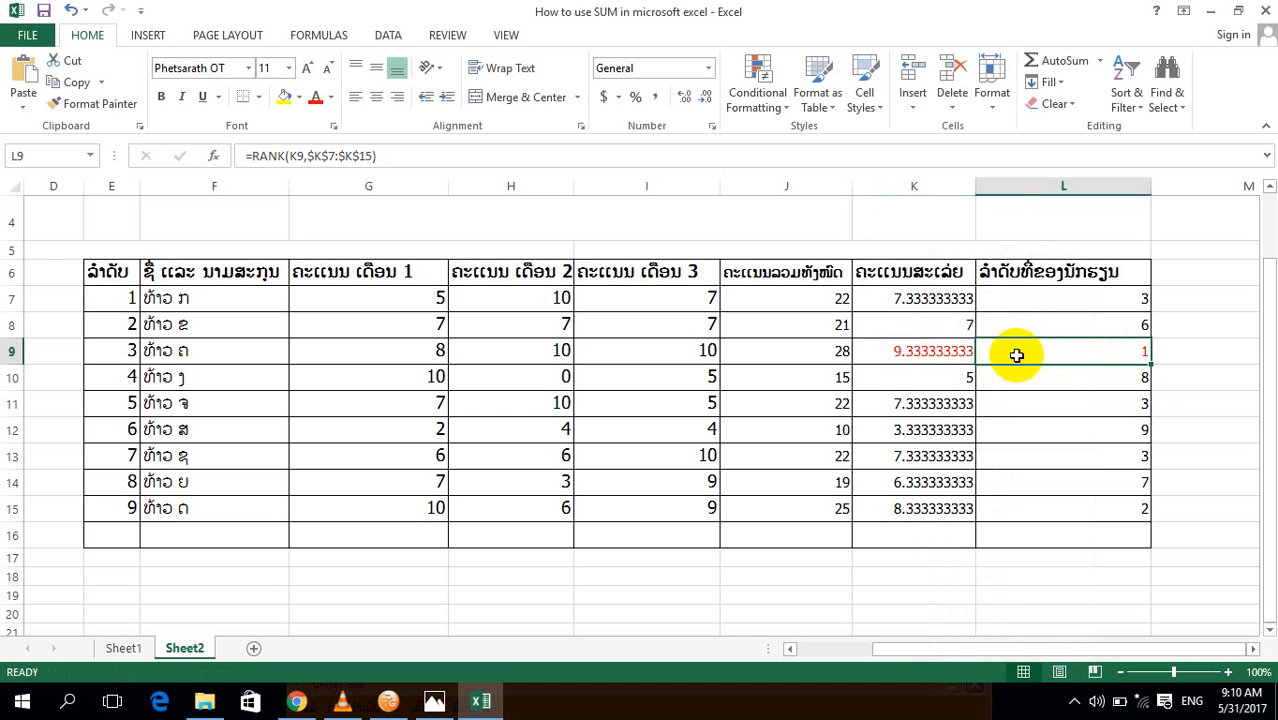
{"action": "left_click", "coordinate": [846, 360]}
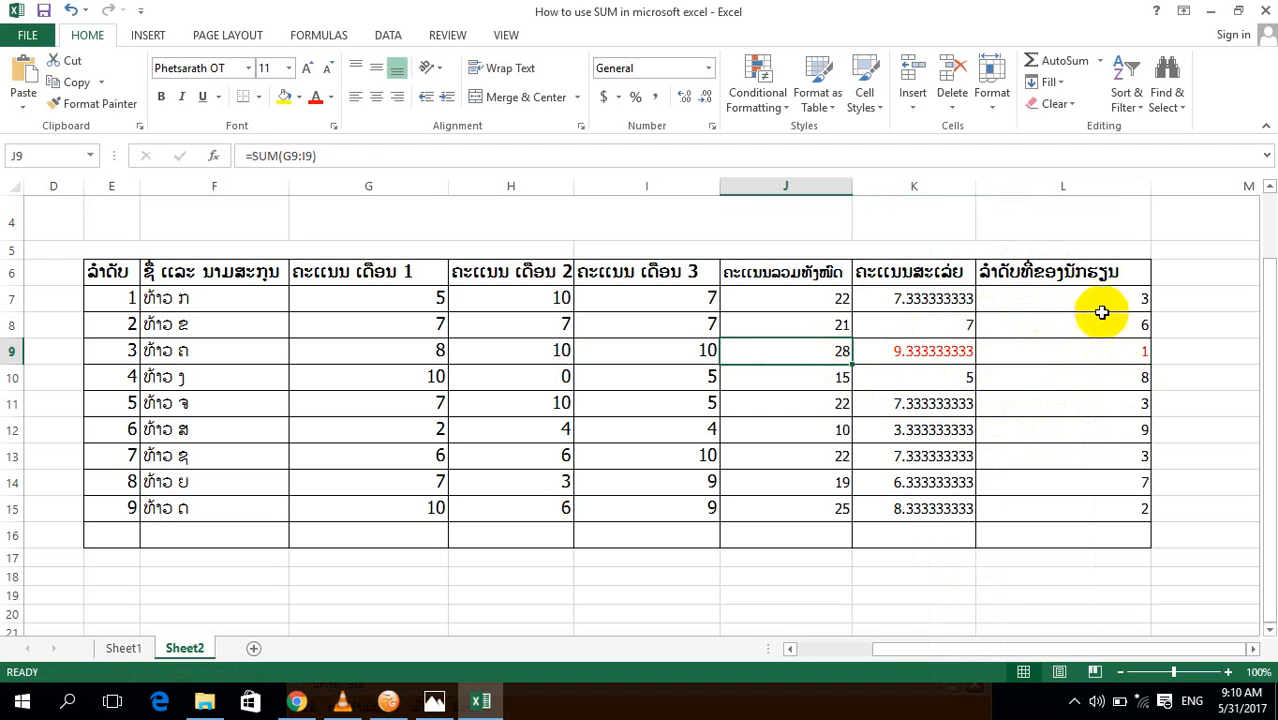
- Apply the red font colour to the average score in K12 and the rank in L12
{"action": "left_click", "coordinate": [1120, 430]}
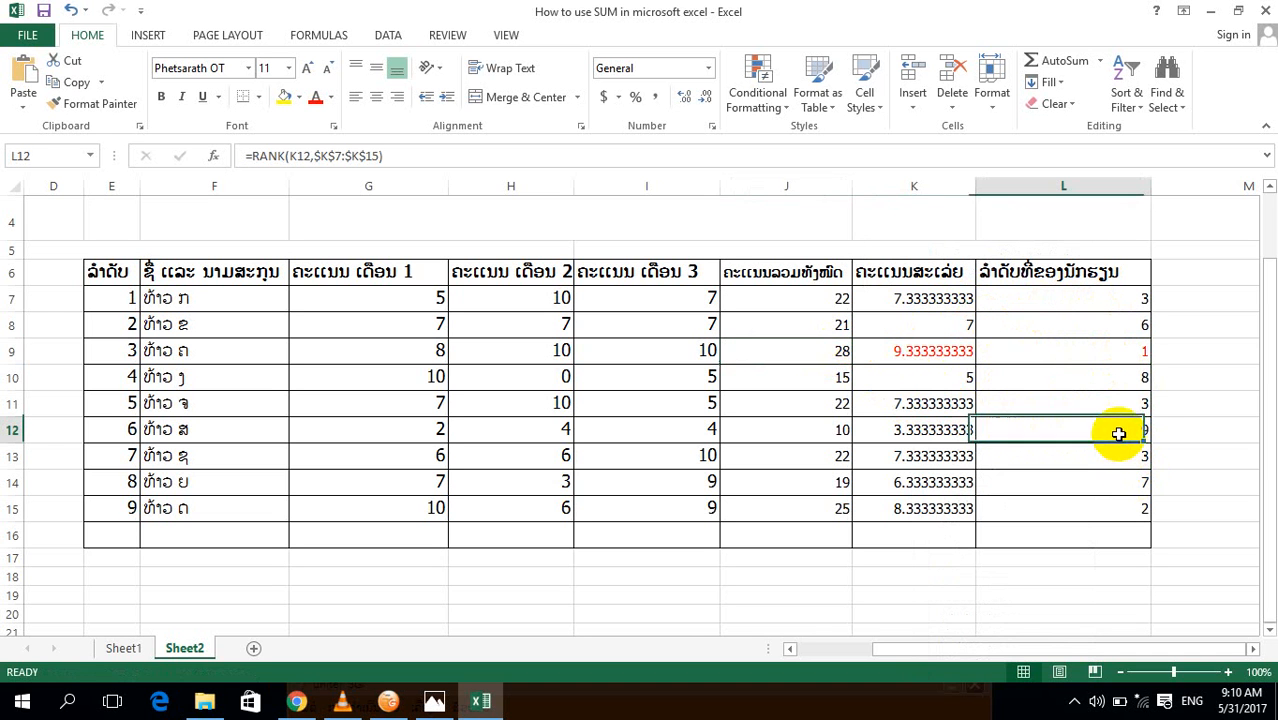
{"action": "left_click", "coordinate": [858, 429]}
{"action": "left_click", "coordinate": [840, 429]}
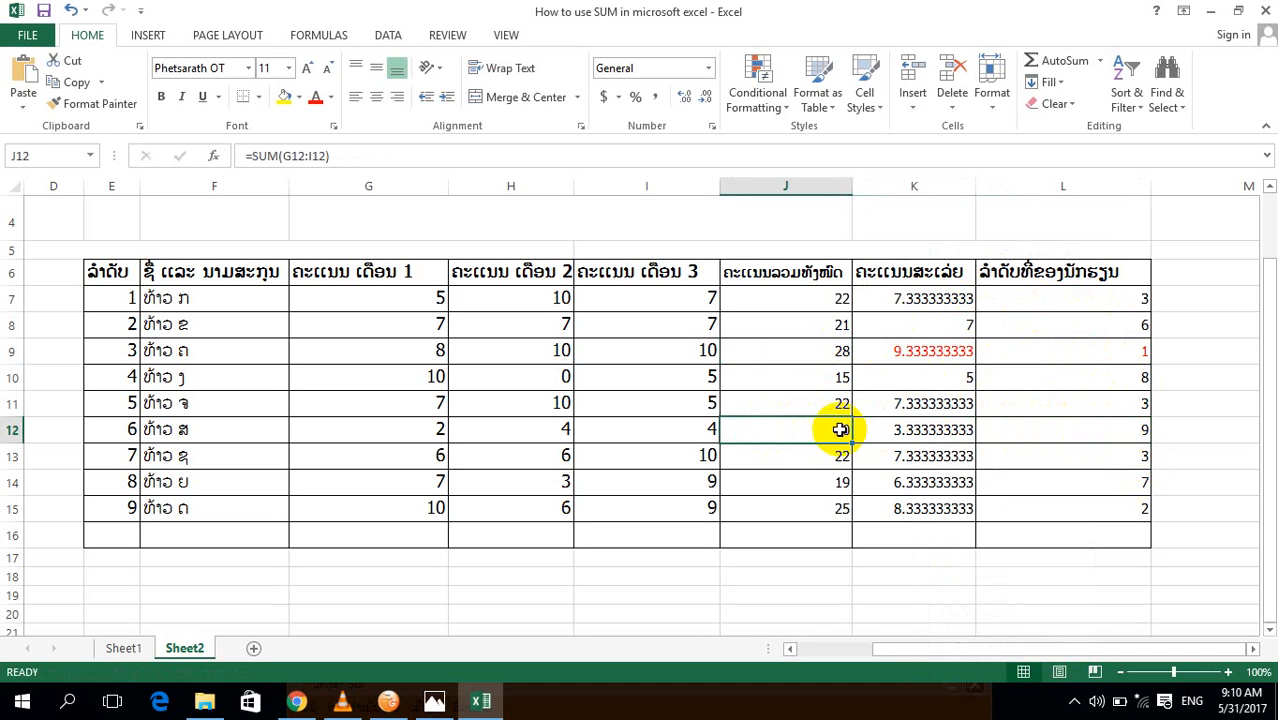
{"action": "left_click", "coordinate": [911, 430]}
{"action": "right_click", "coordinate": [911, 430]}
{"action": "left_click", "coordinate": [1019, 482]}
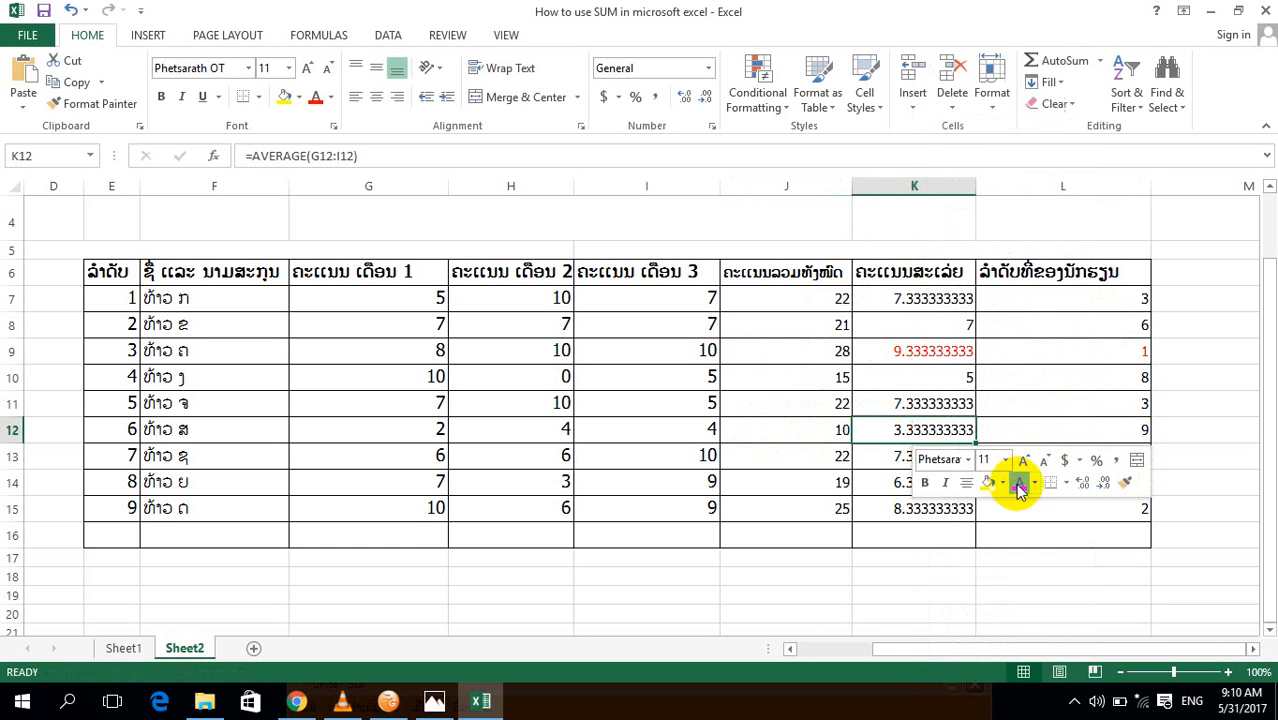
{"action": "left_click", "coordinate": [1062, 430]}
{"action": "right_click", "coordinate": [1104, 436]}
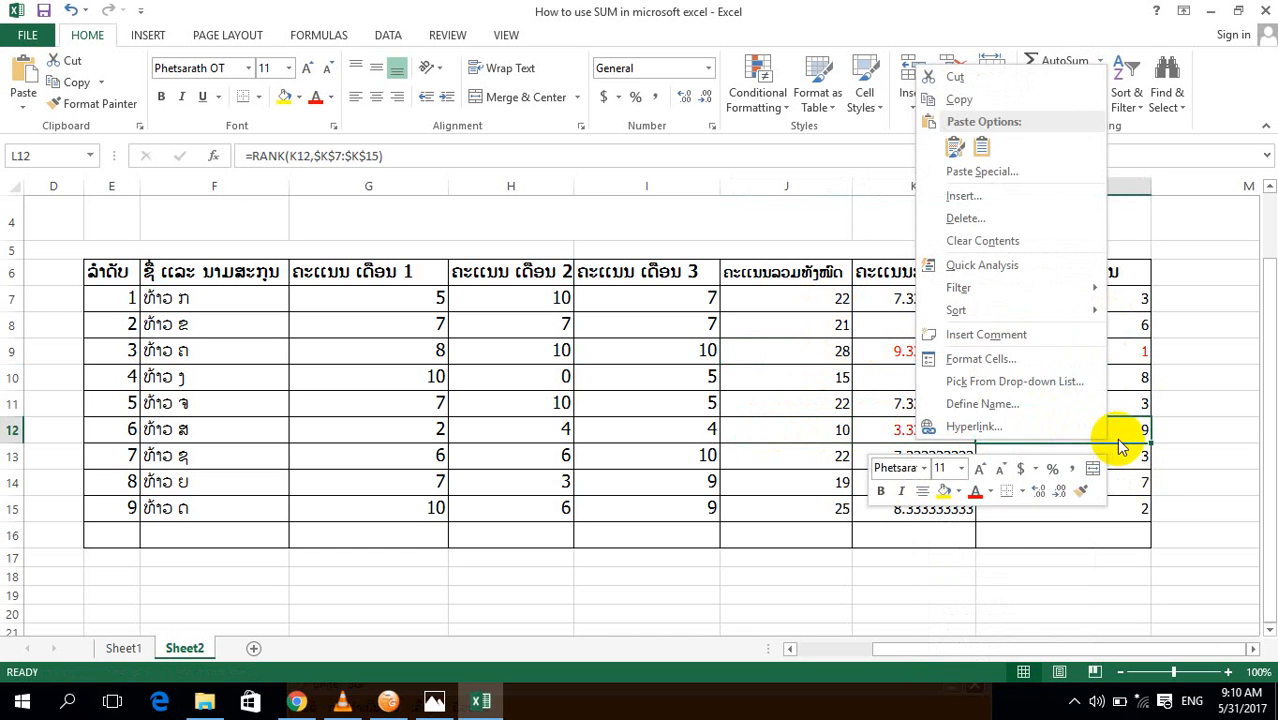
{"action": "left_click", "coordinate": [975, 492]}
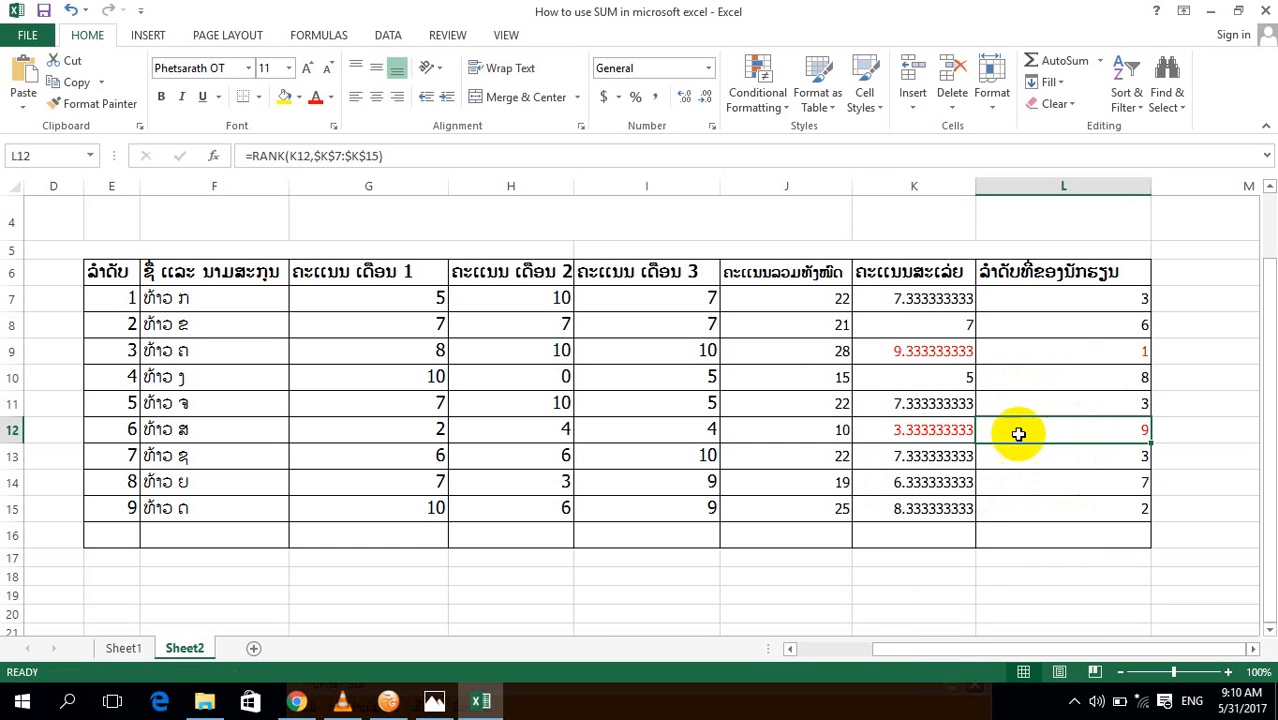